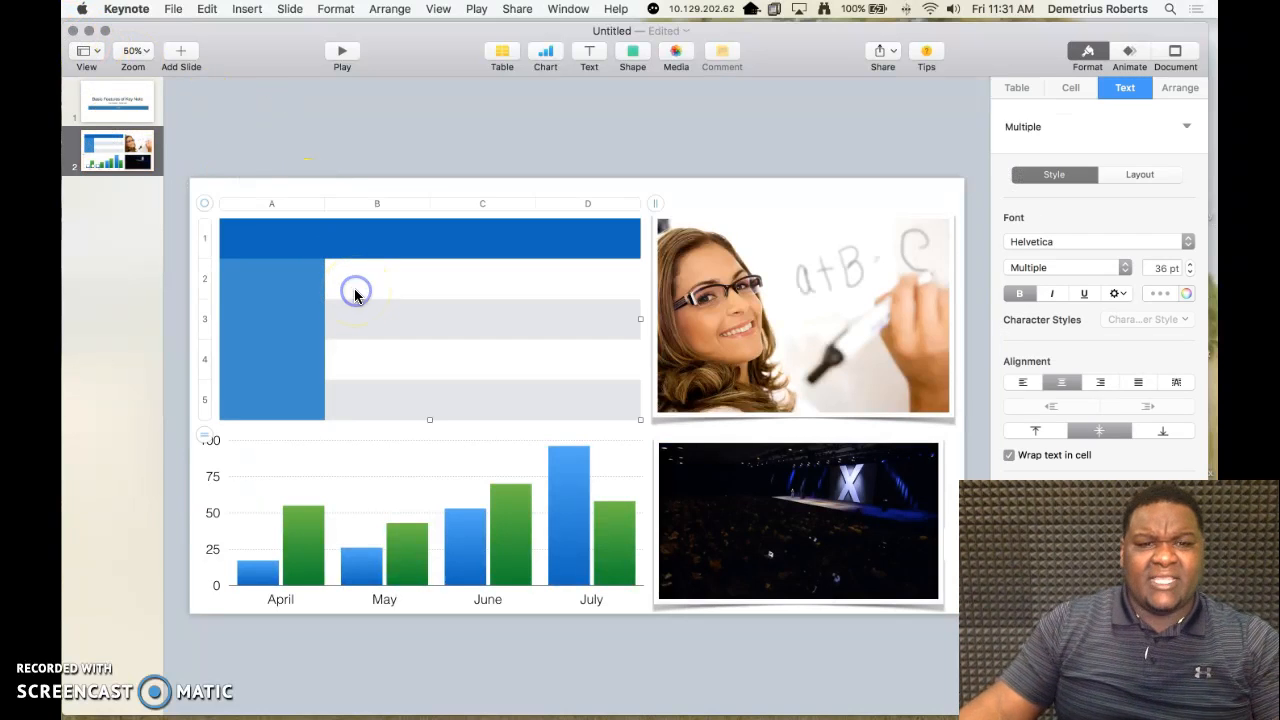
Step: Examine the table's style, cell, text and arrangement formatting options
left_click(498, 60)
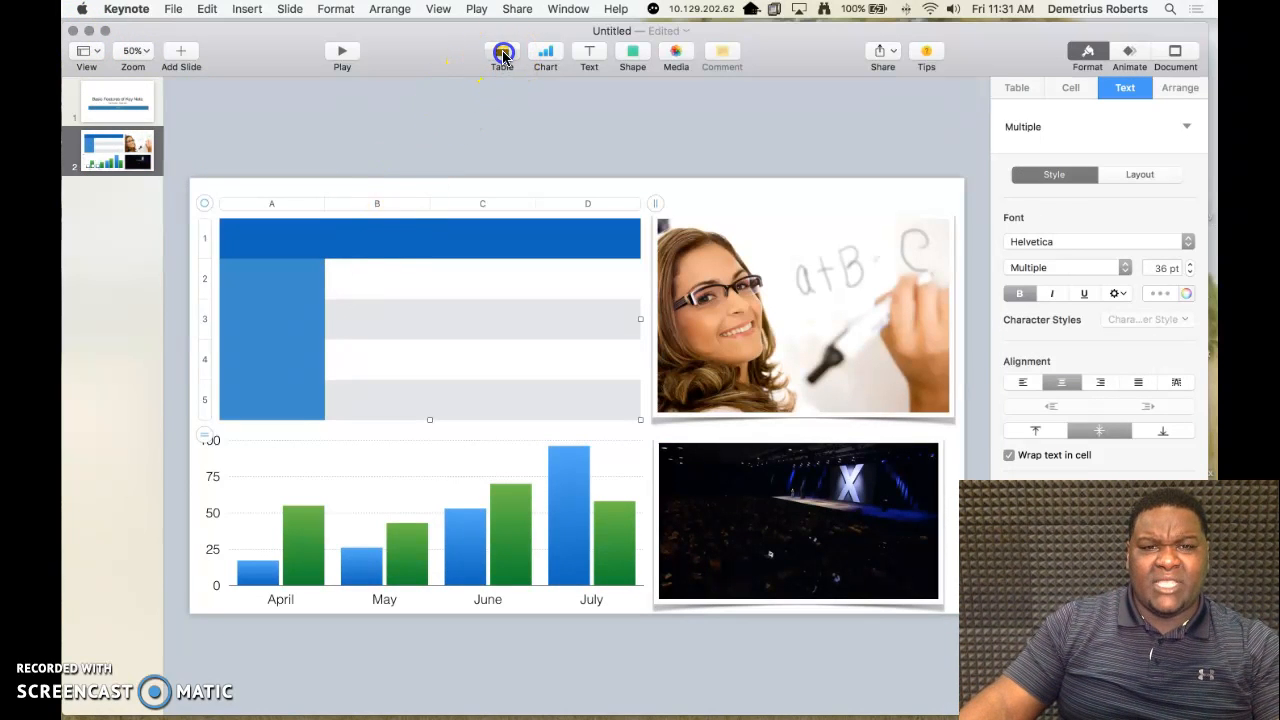
left_click(313, 133)
left_click(331, 268)
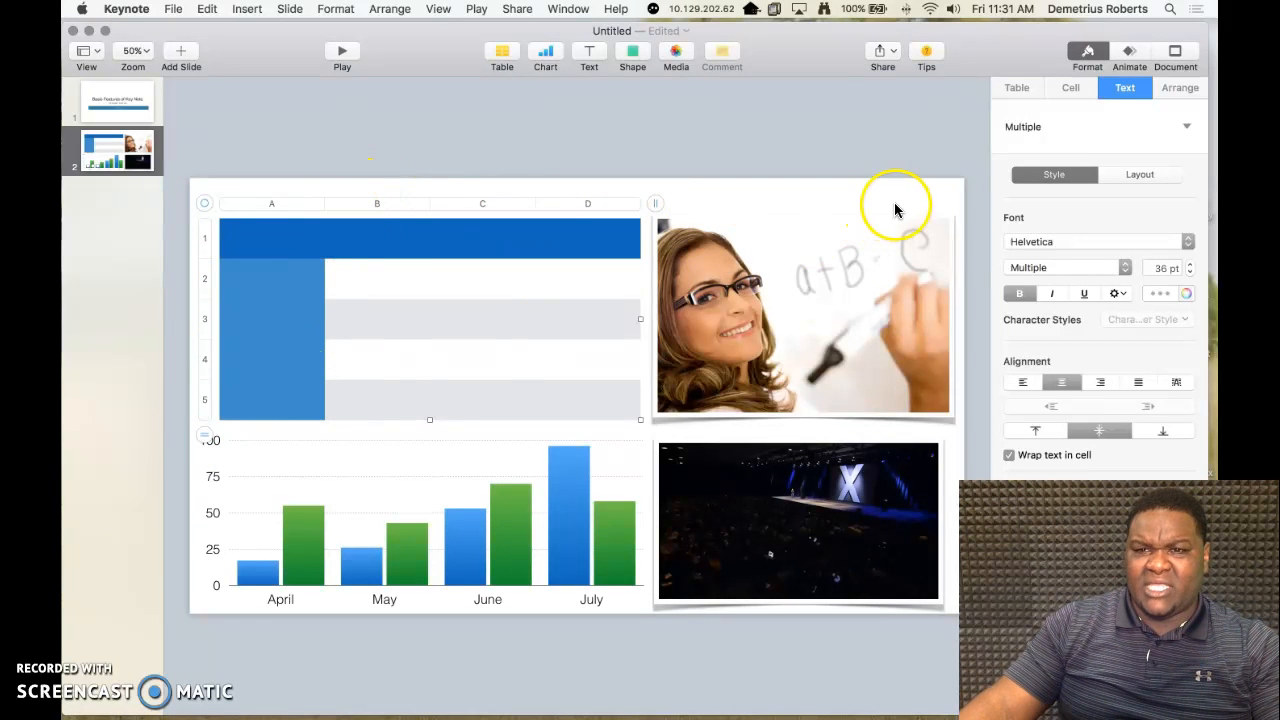
left_click(1090, 55)
left_click(1090, 55)
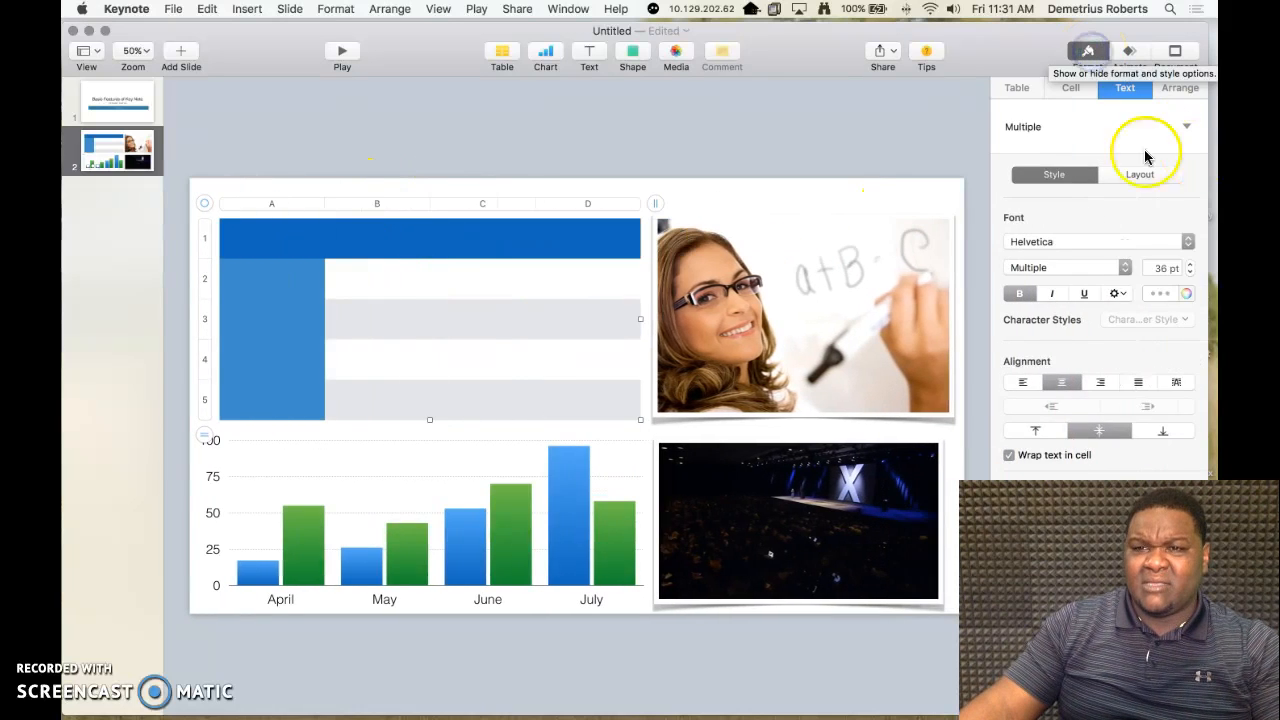
left_click(1018, 90)
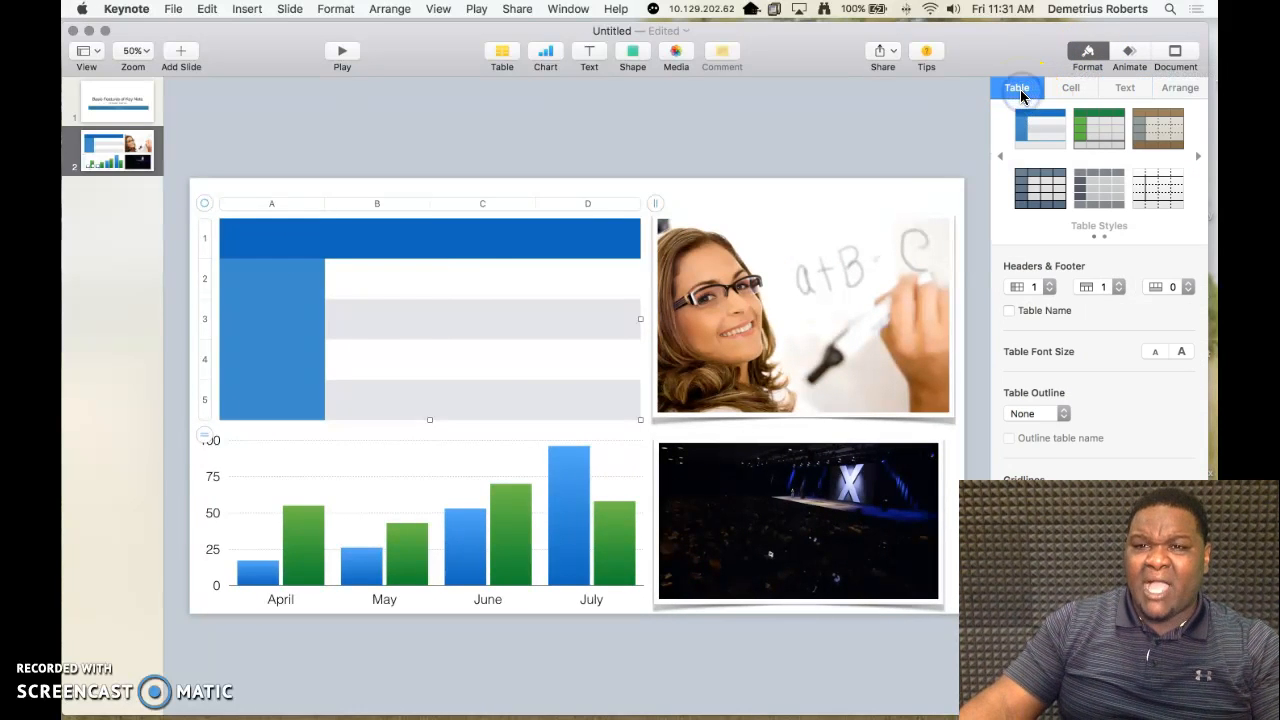
left_click(1072, 89)
left_click(1124, 90)
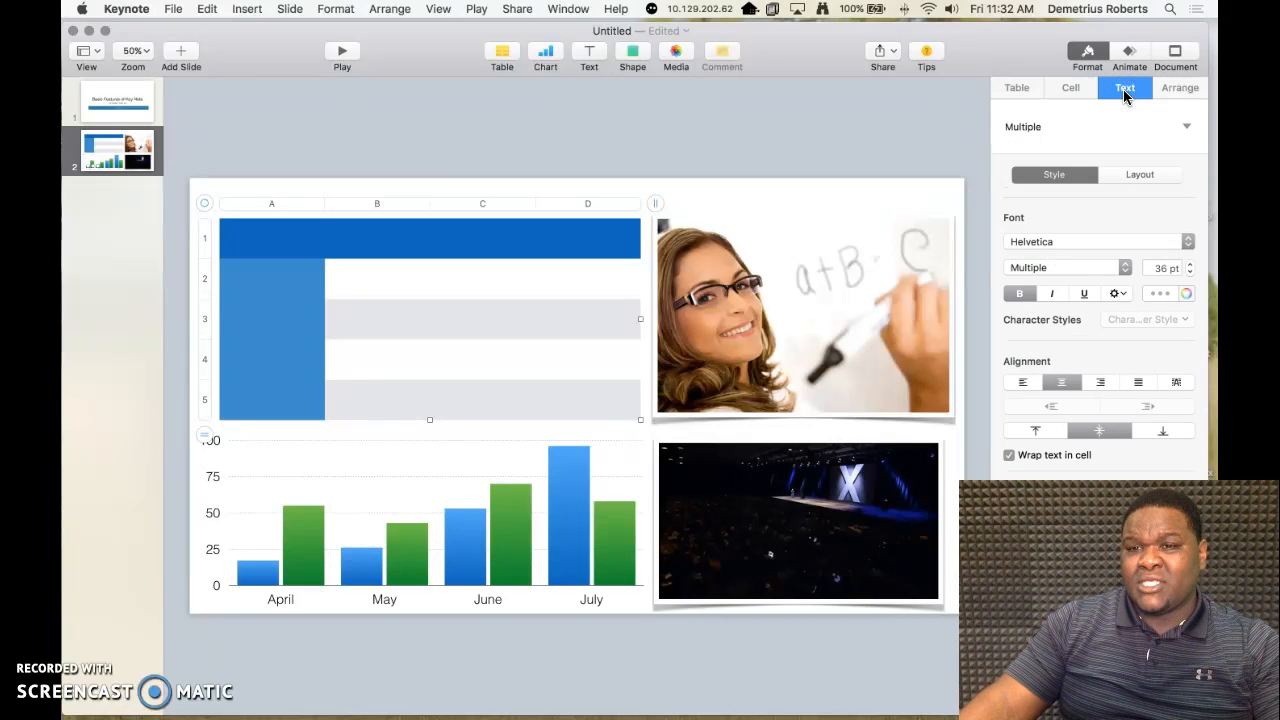
left_click(1136, 160)
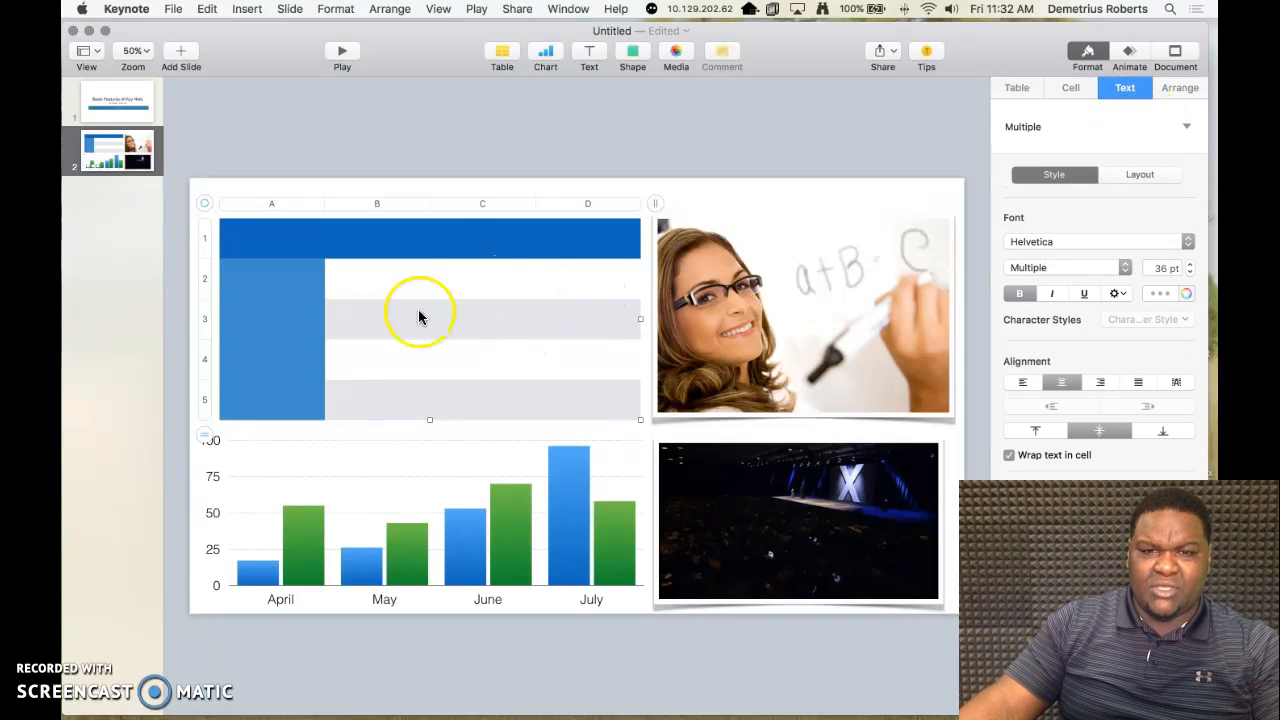
left_click(1176, 90)
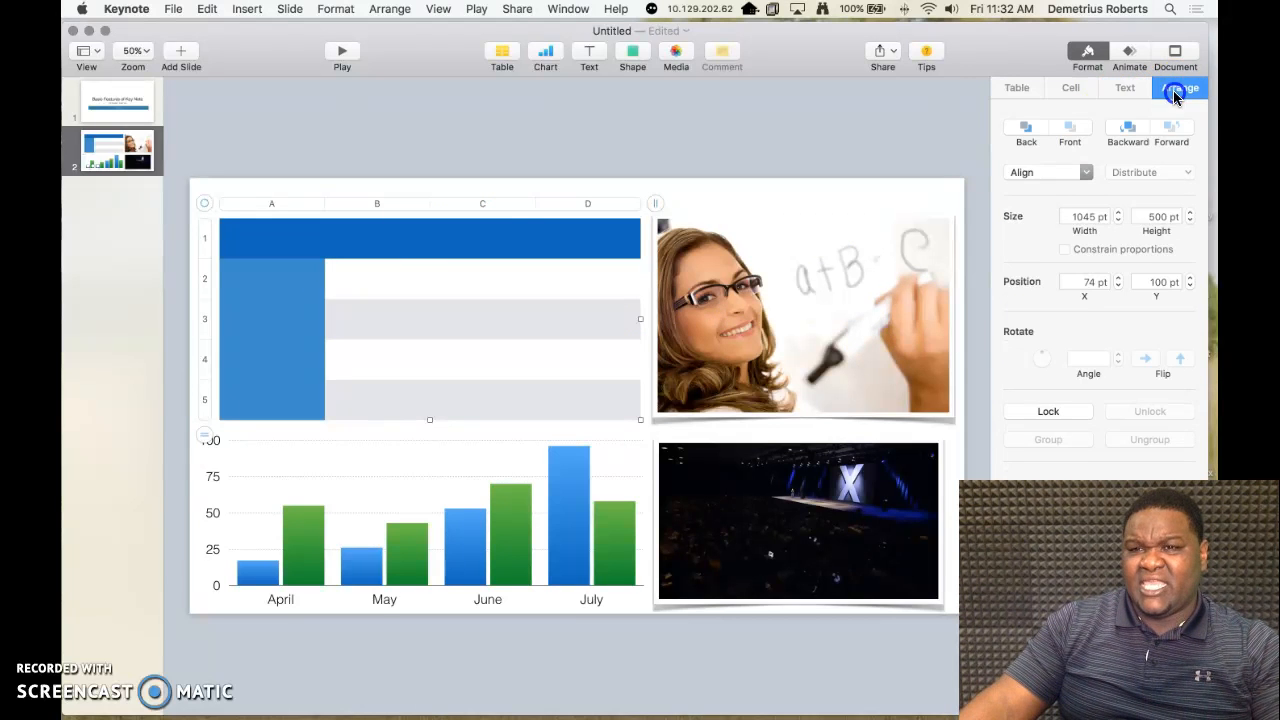
Step: Apply the brown-header table style to the table and set its number of header columns to 2
left_click(1018, 90)
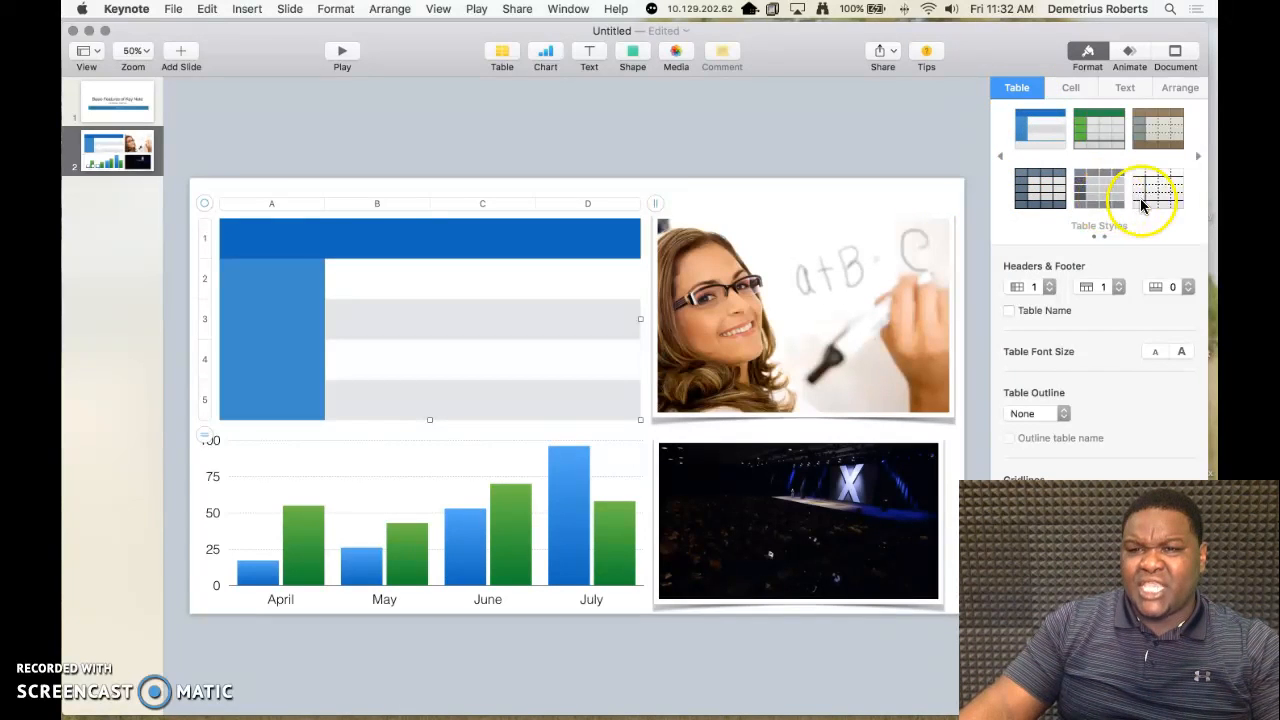
left_click(1172, 122)
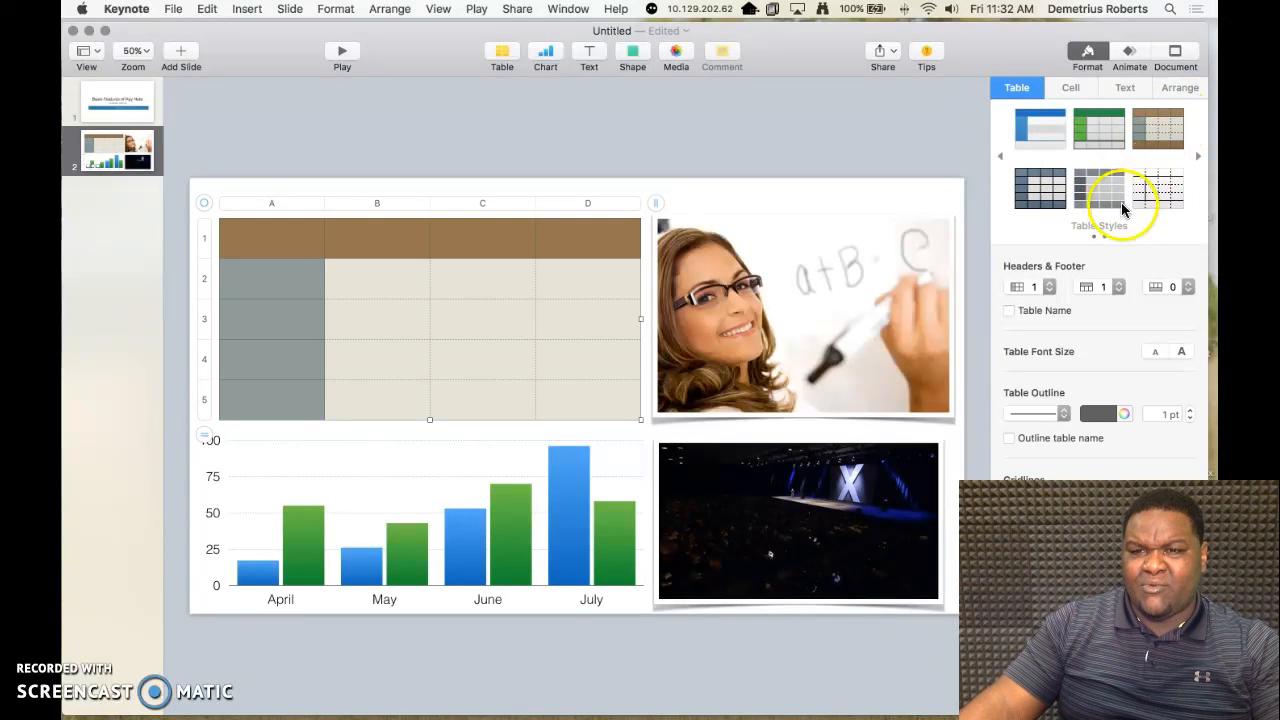
left_click(1049, 288)
left_click(1092, 314)
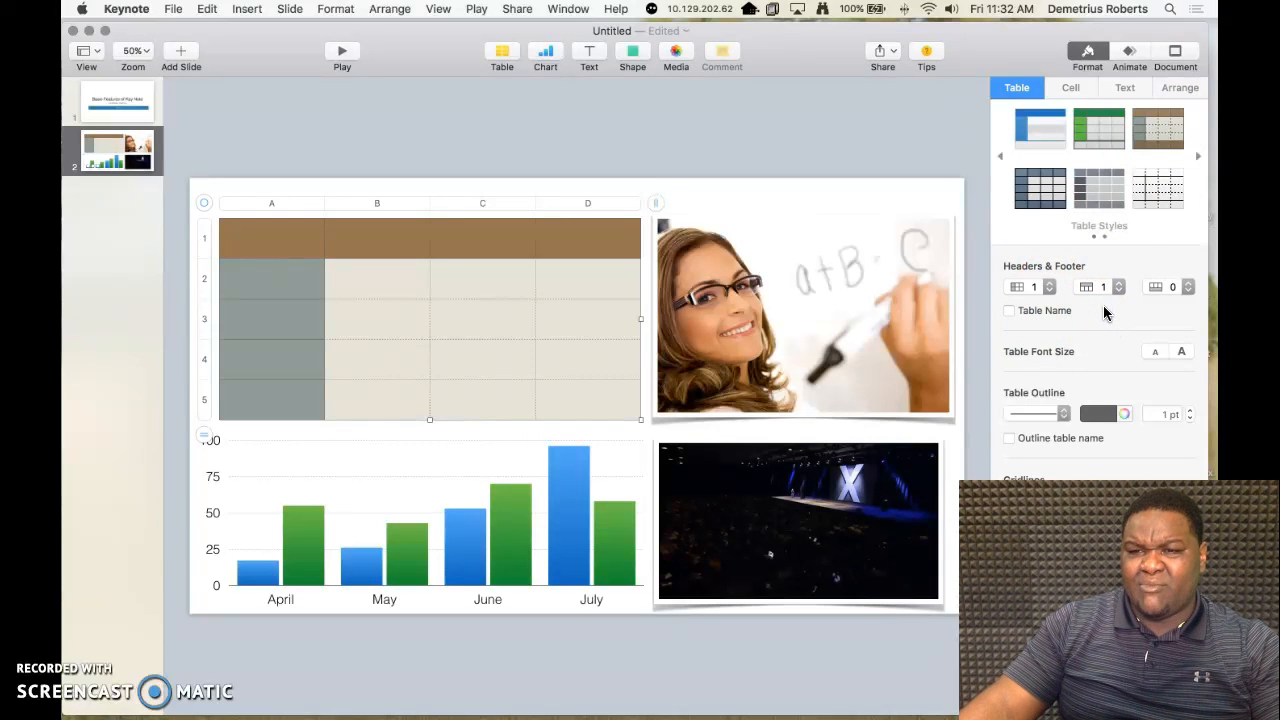
left_click(1049, 287)
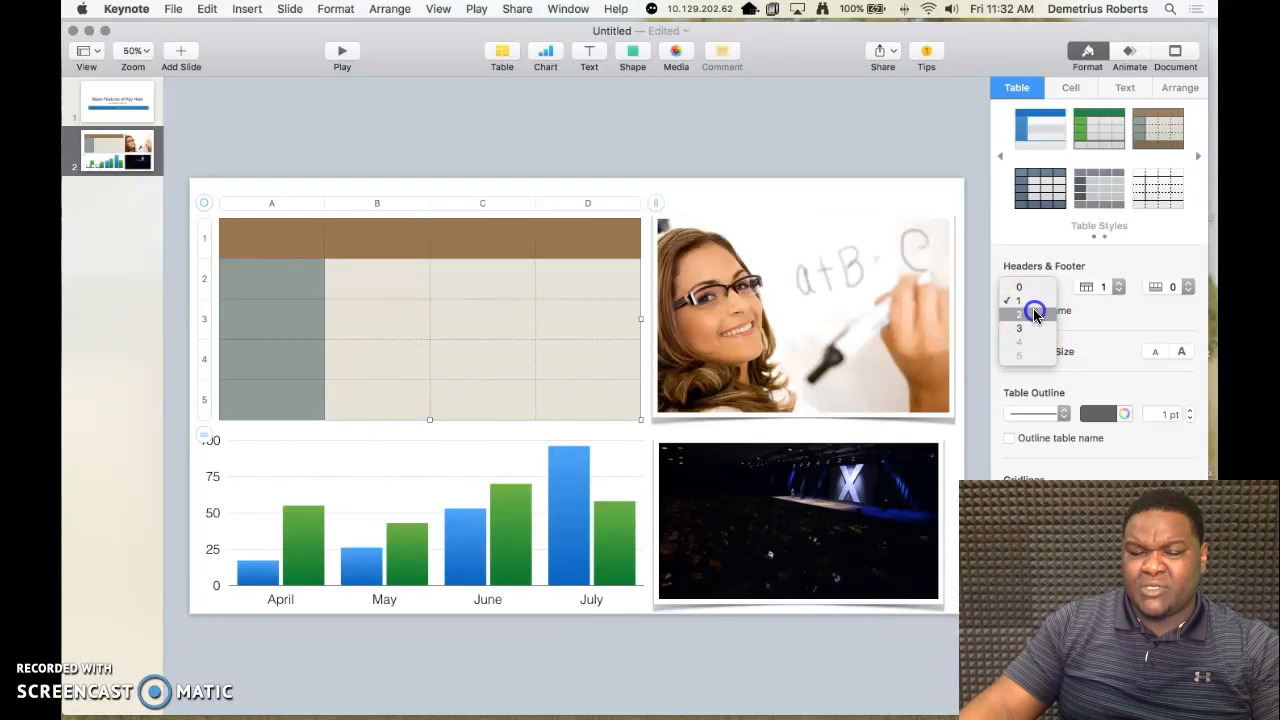
left_click(1032, 314)
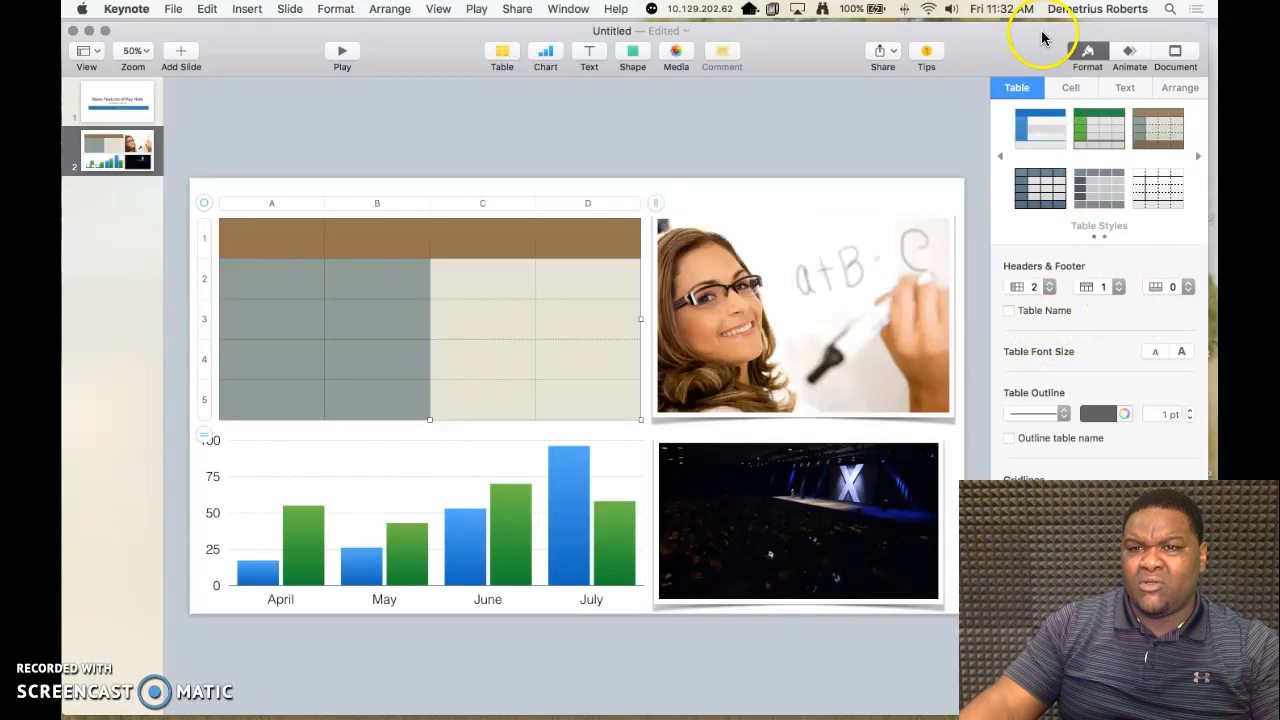
Step: Check the table's cell and text options, and enter "Keynote" in cell A1
left_click(1066, 90)
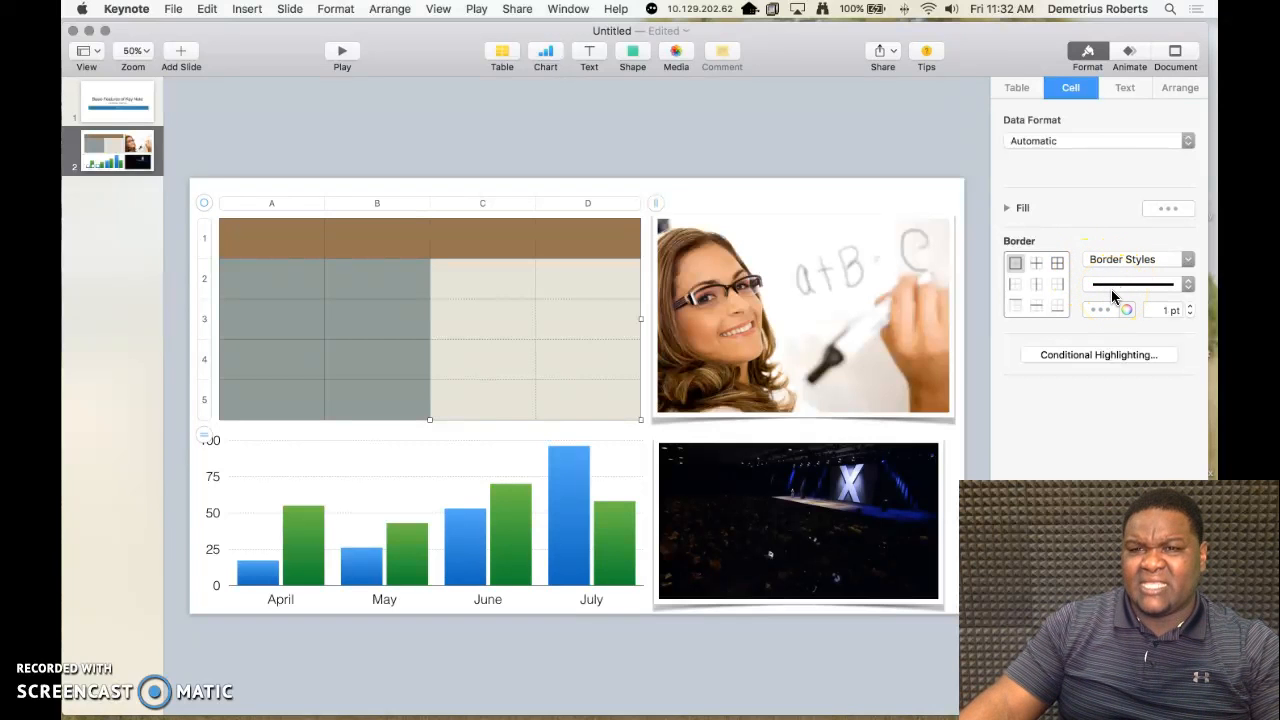
left_click(1125, 98)
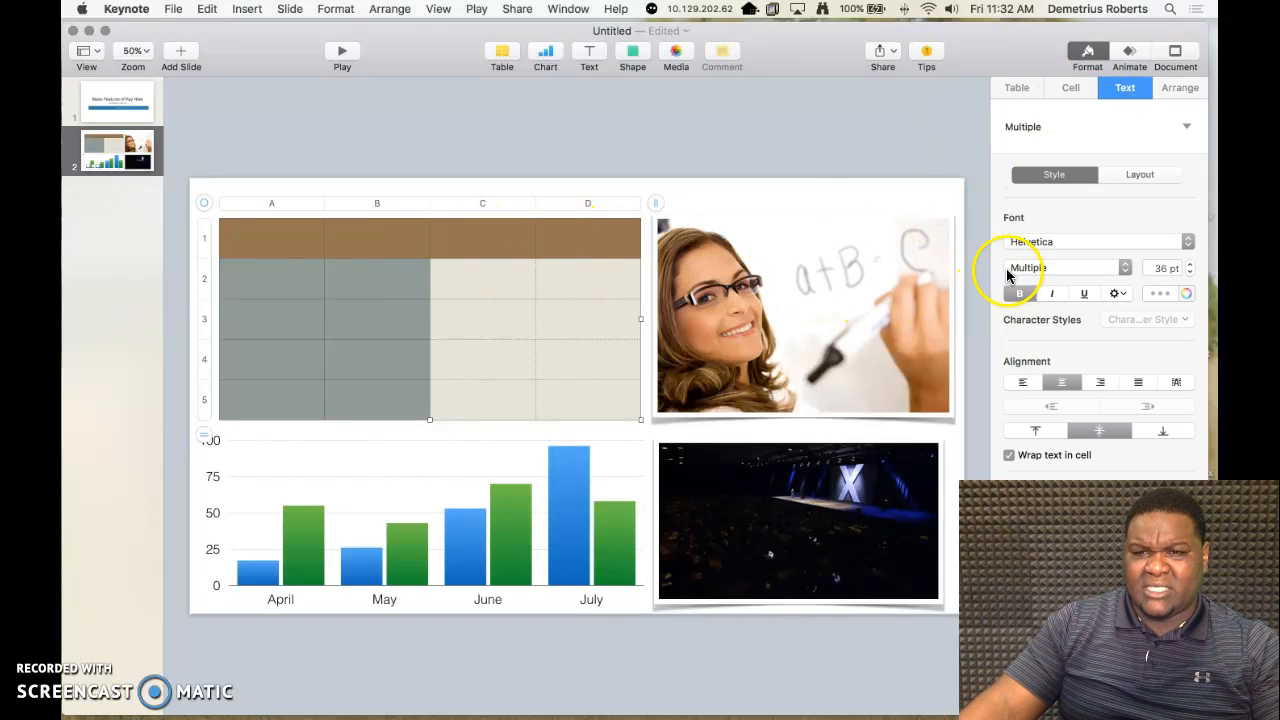
left_click(277, 238)
type("K")
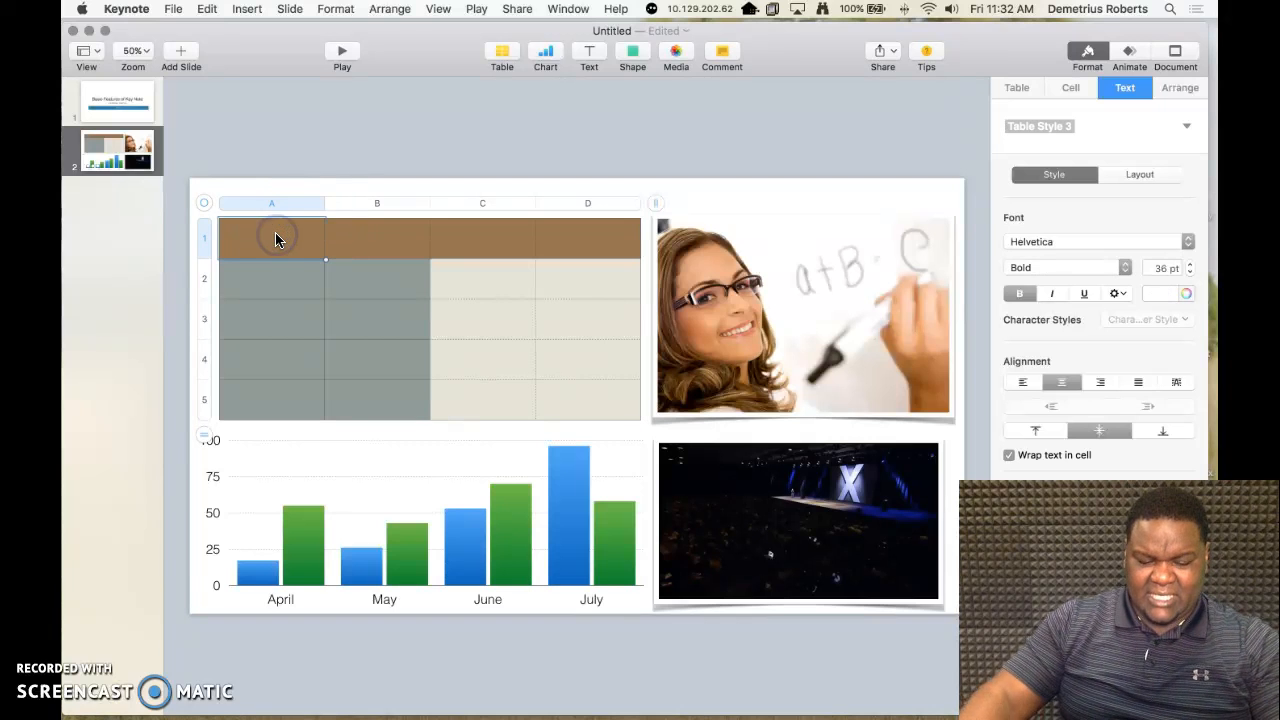
type("eynote")
left_click(320, 245)
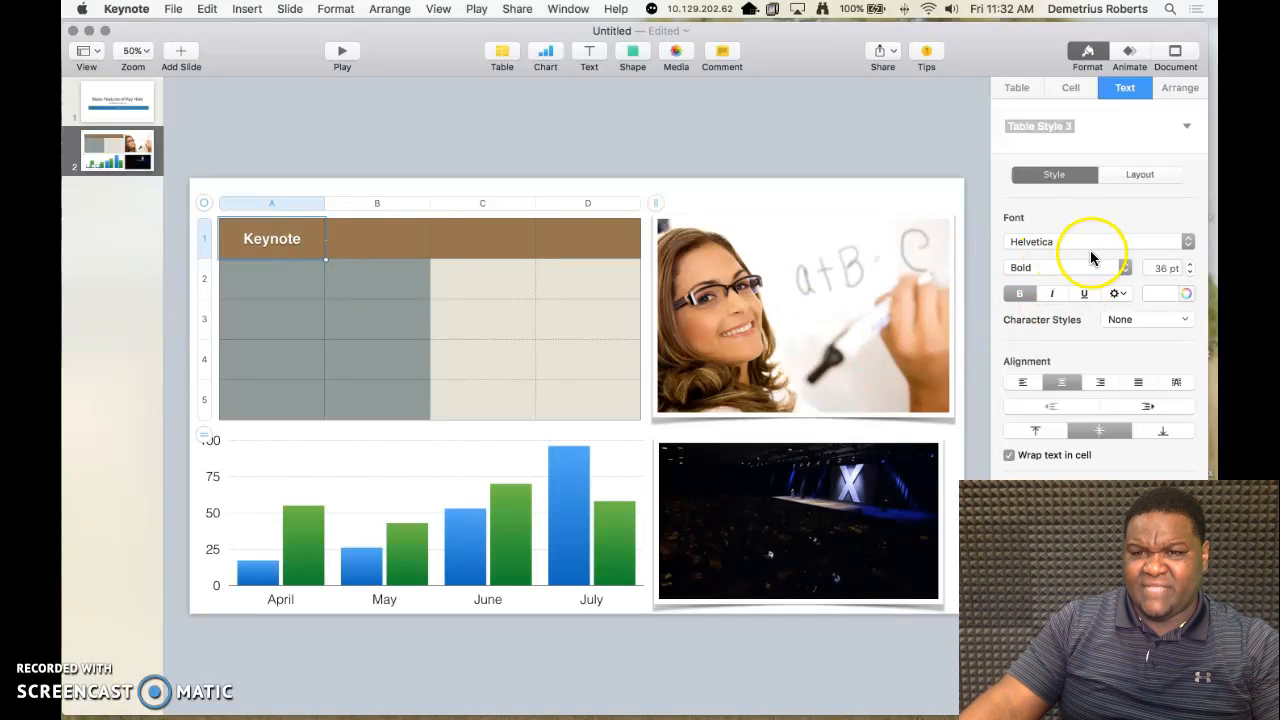
Step: Reduce the font size of the "Keynote" text in cell A1 to 30 pt
left_click(1189, 273)
left_click(1189, 273)
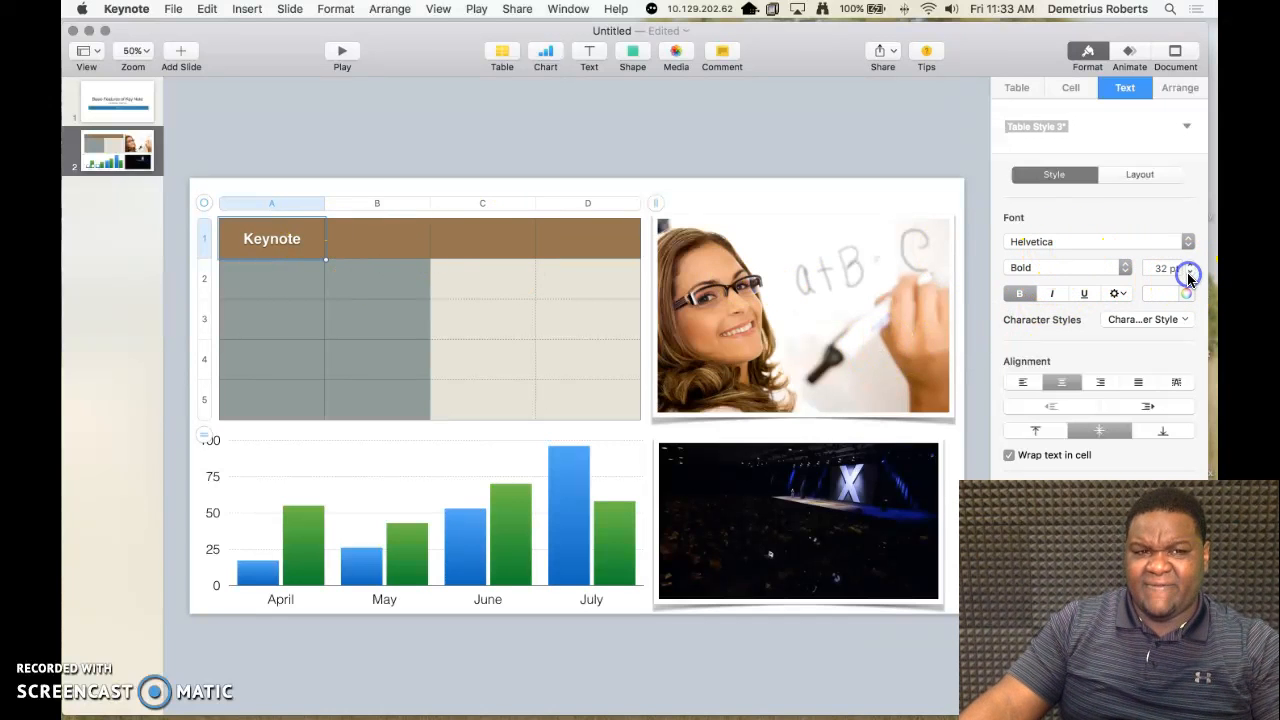
left_click_drag(304, 234, 230, 237)
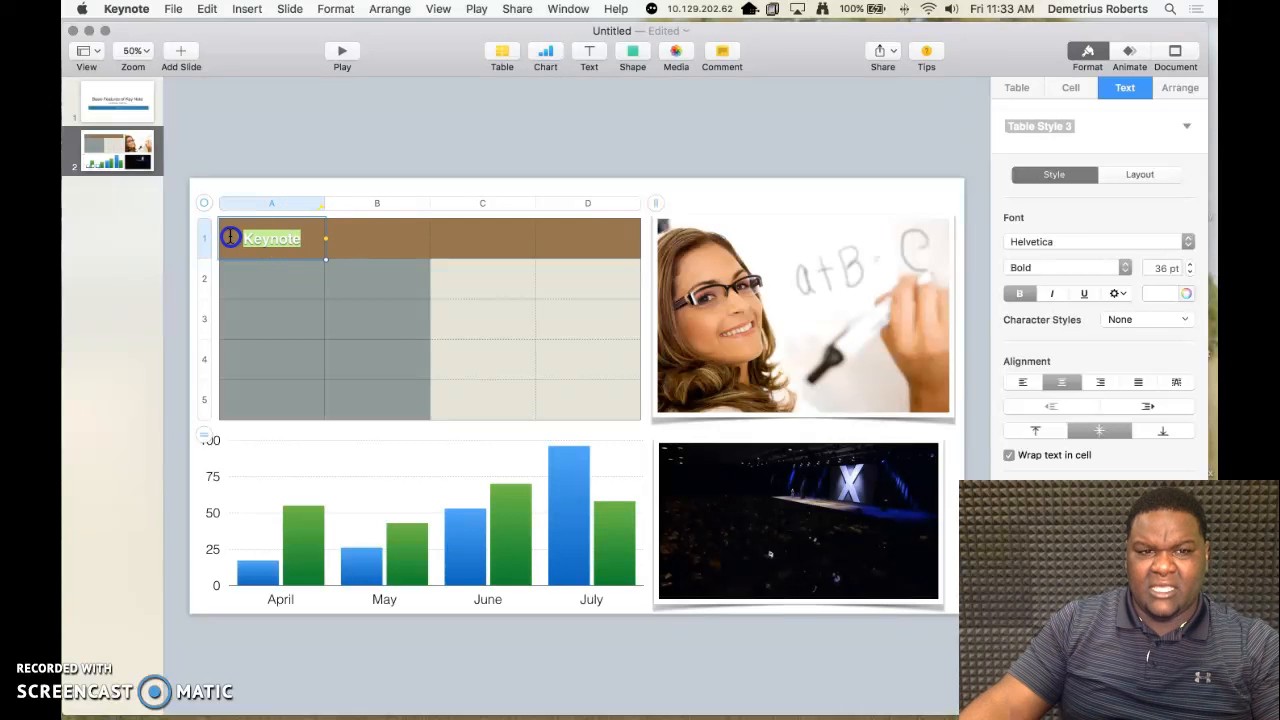
left_click(1190, 273)
left_click(1190, 273)
left_click(1190, 273)
left_click(1190, 273)
left_click(1190, 273)
left_click(1190, 273)
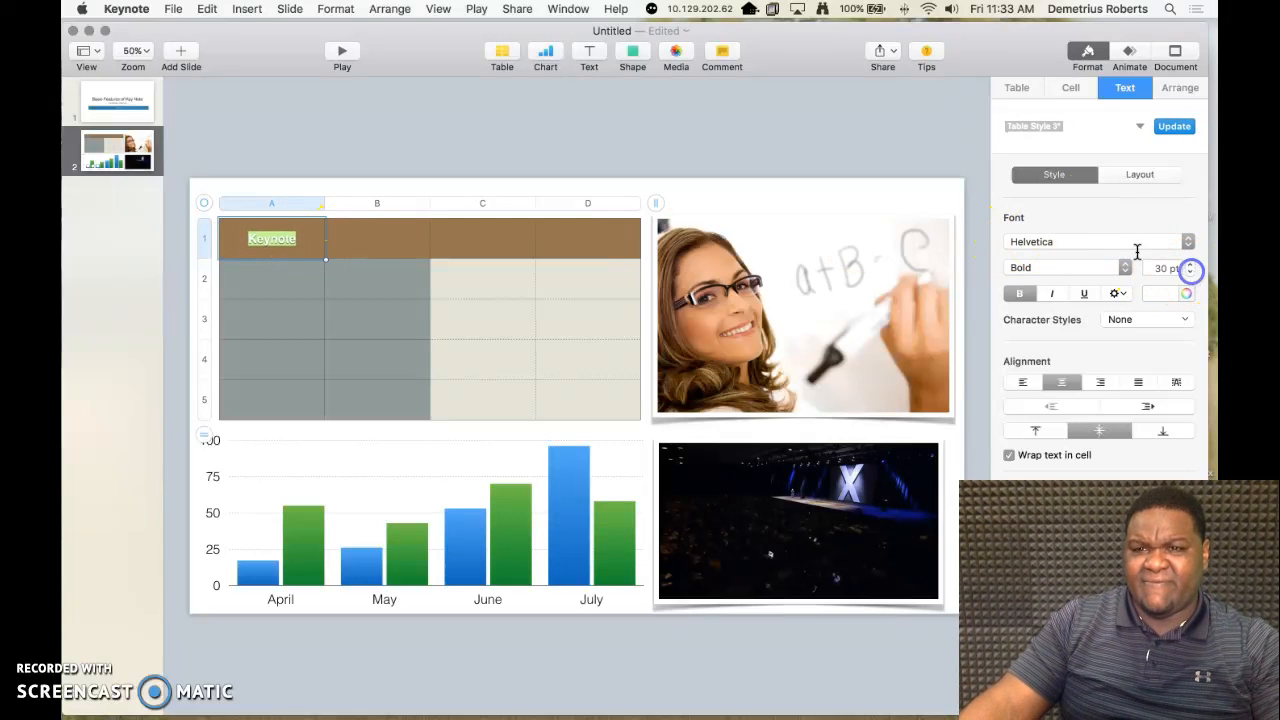
left_click(878, 163)
left_click(459, 277)
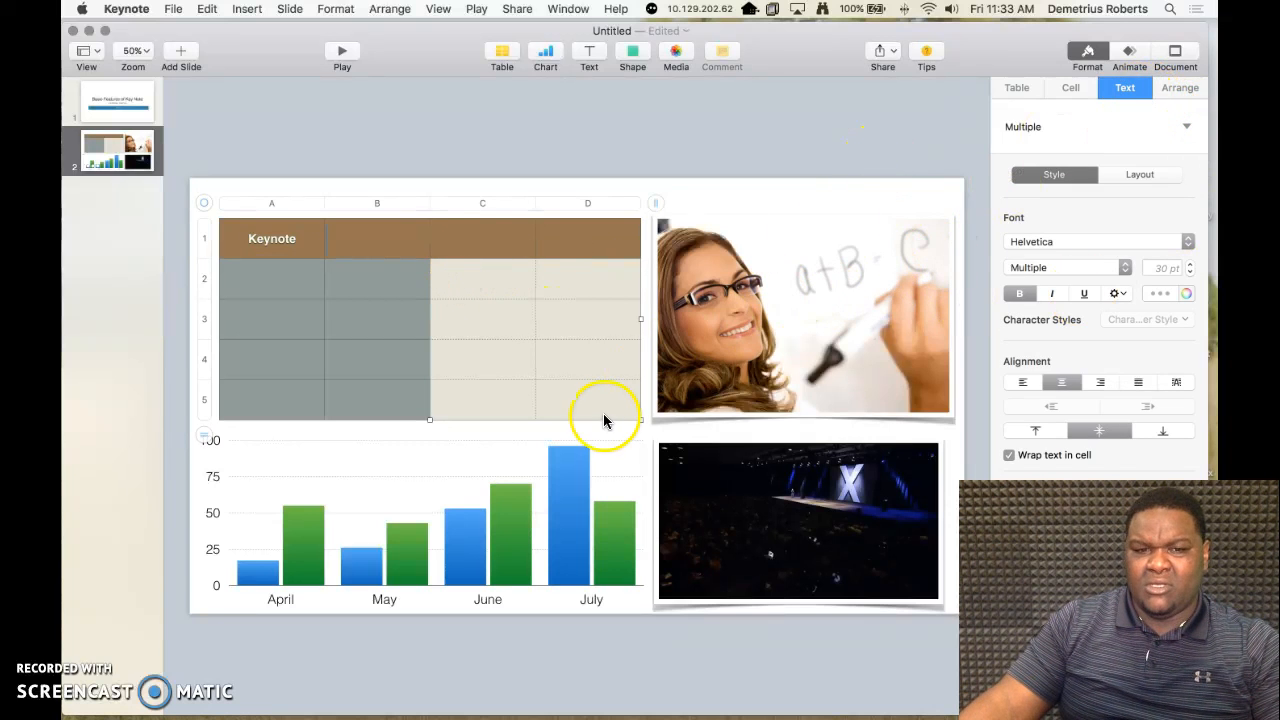
Step: Examine the bar chart's style, axis and series formatting options, including the available value label formats
left_click(517, 495)
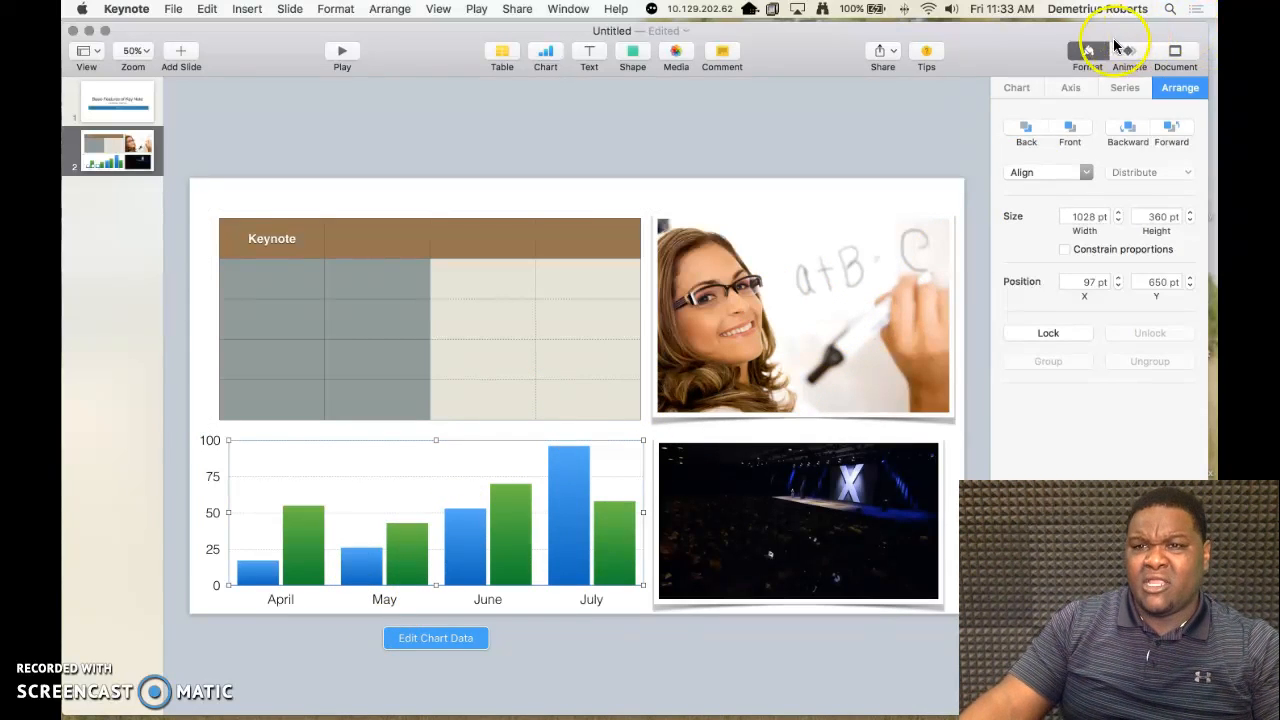
left_click(1086, 52)
left_click(1085, 52)
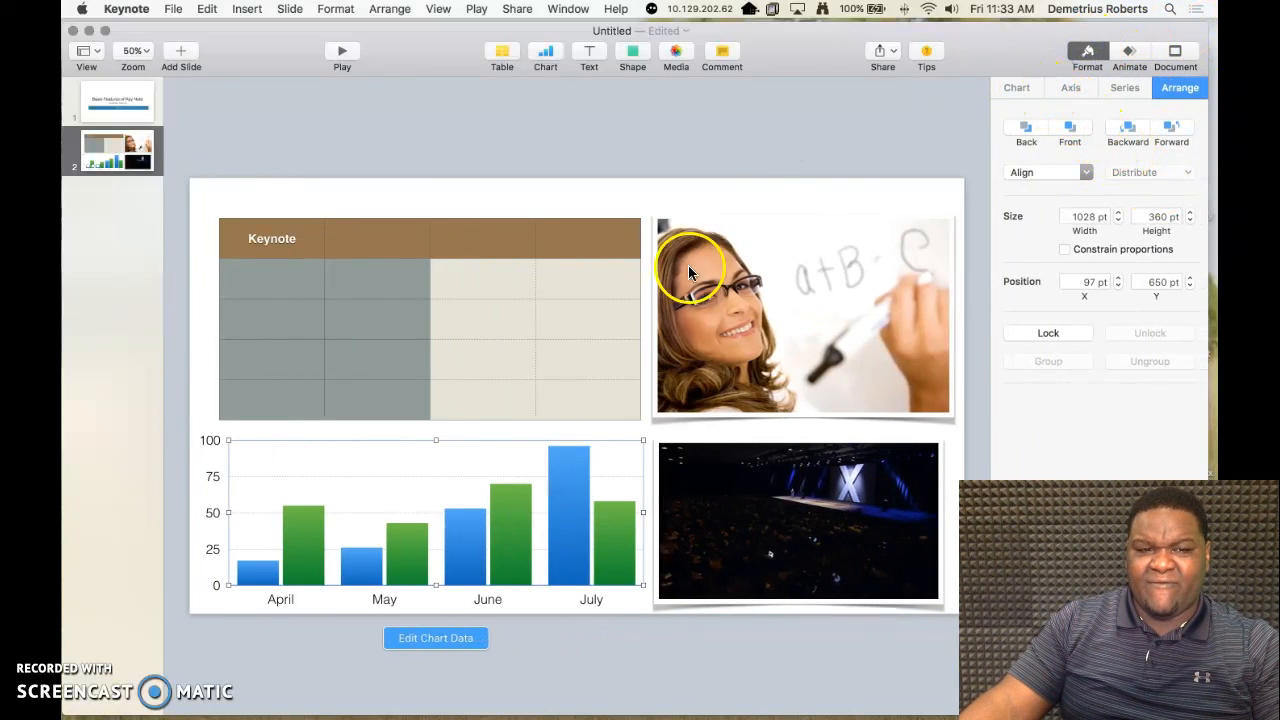
left_click(1018, 87)
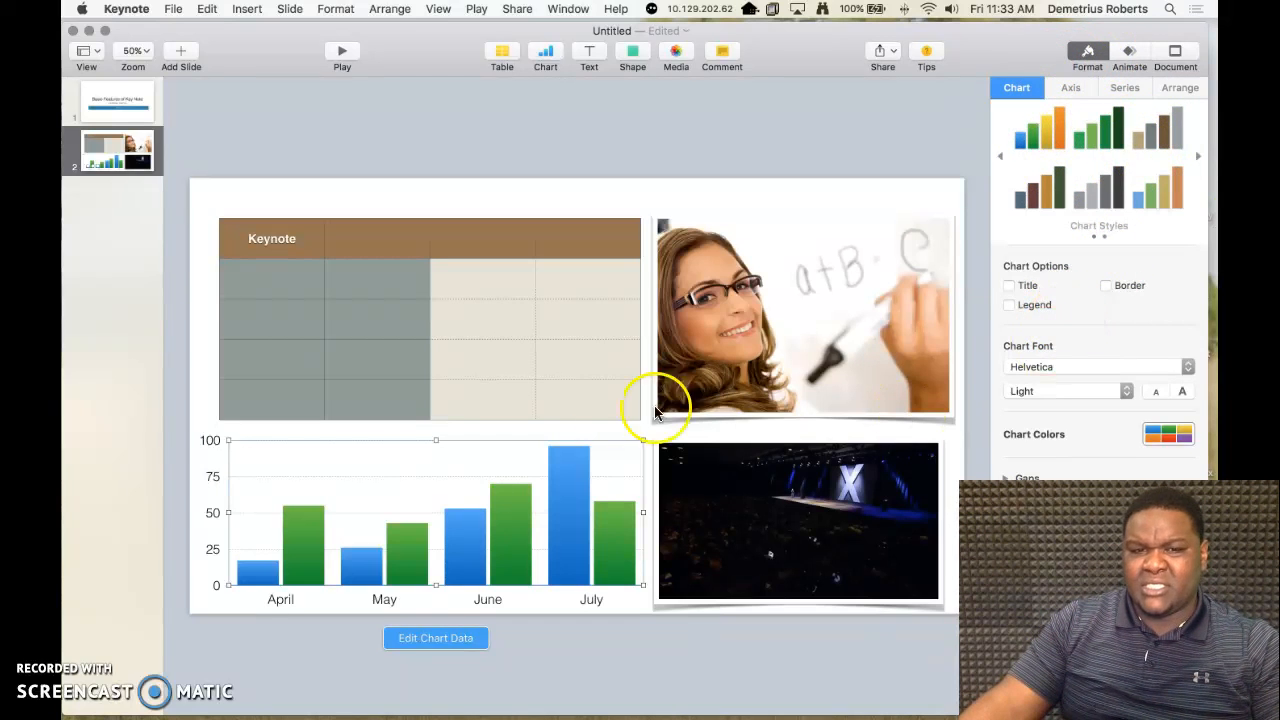
left_click(1064, 88)
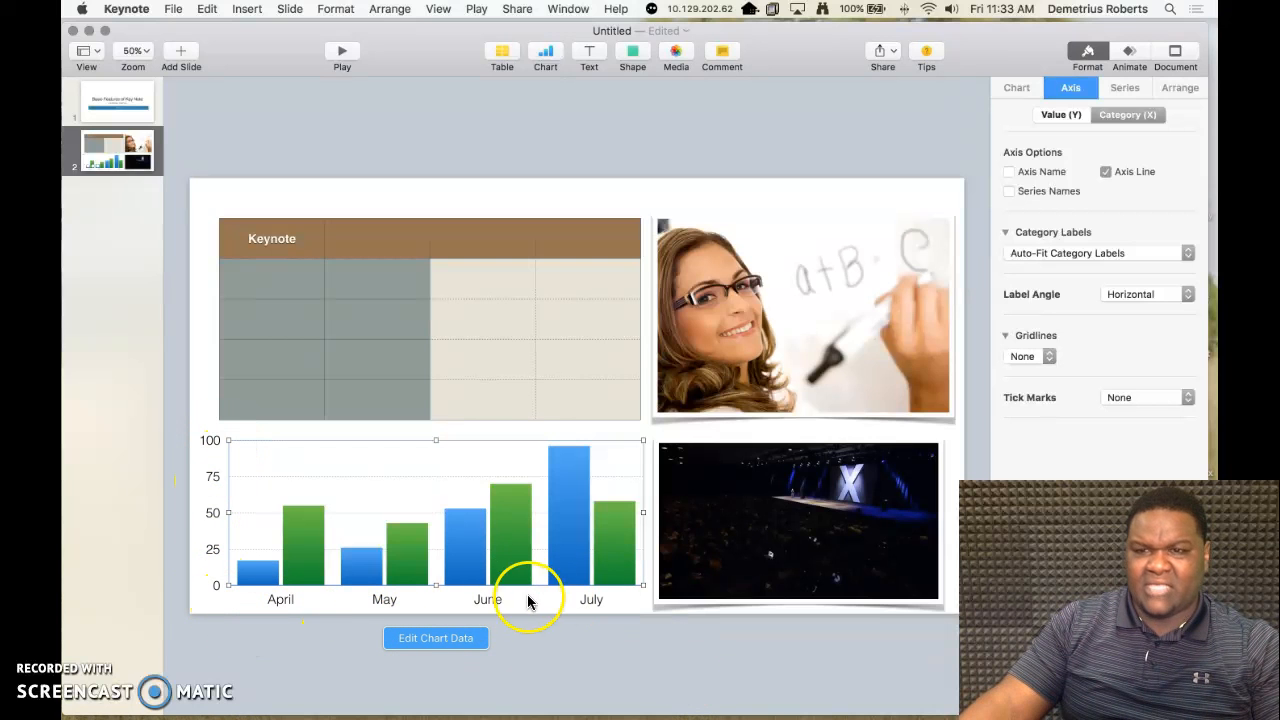
left_click(1120, 90)
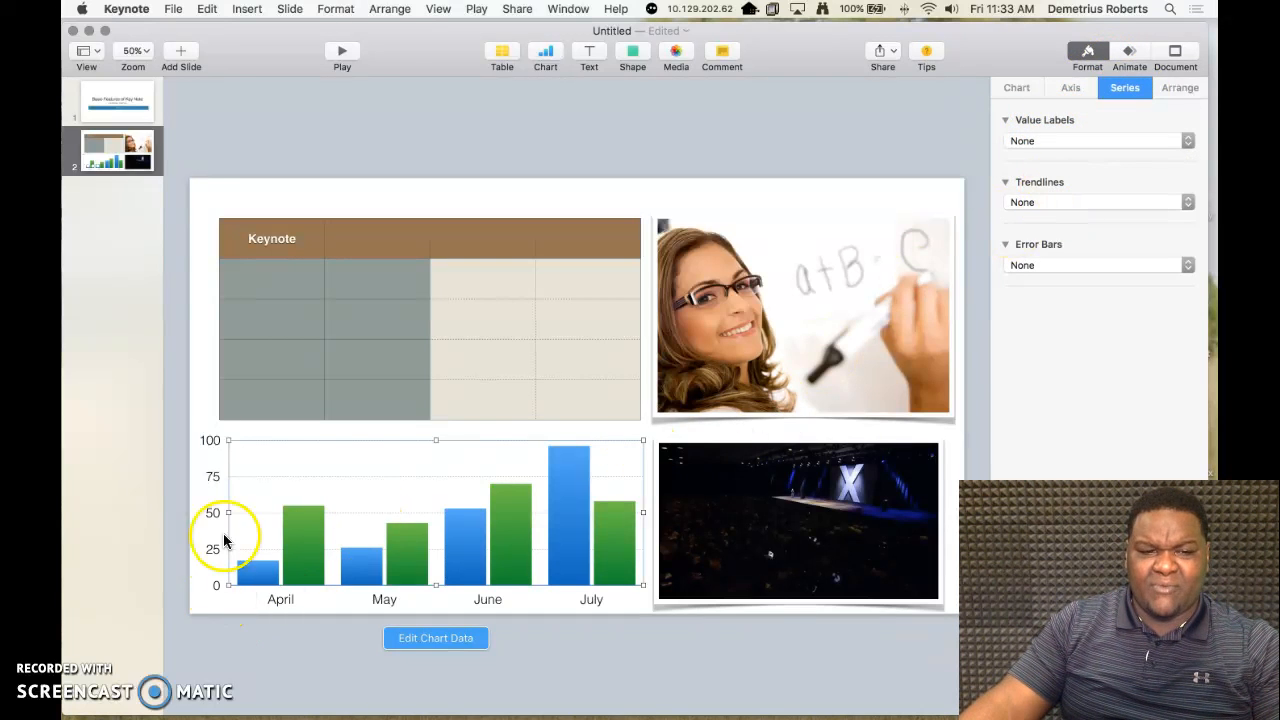
left_click(1062, 139)
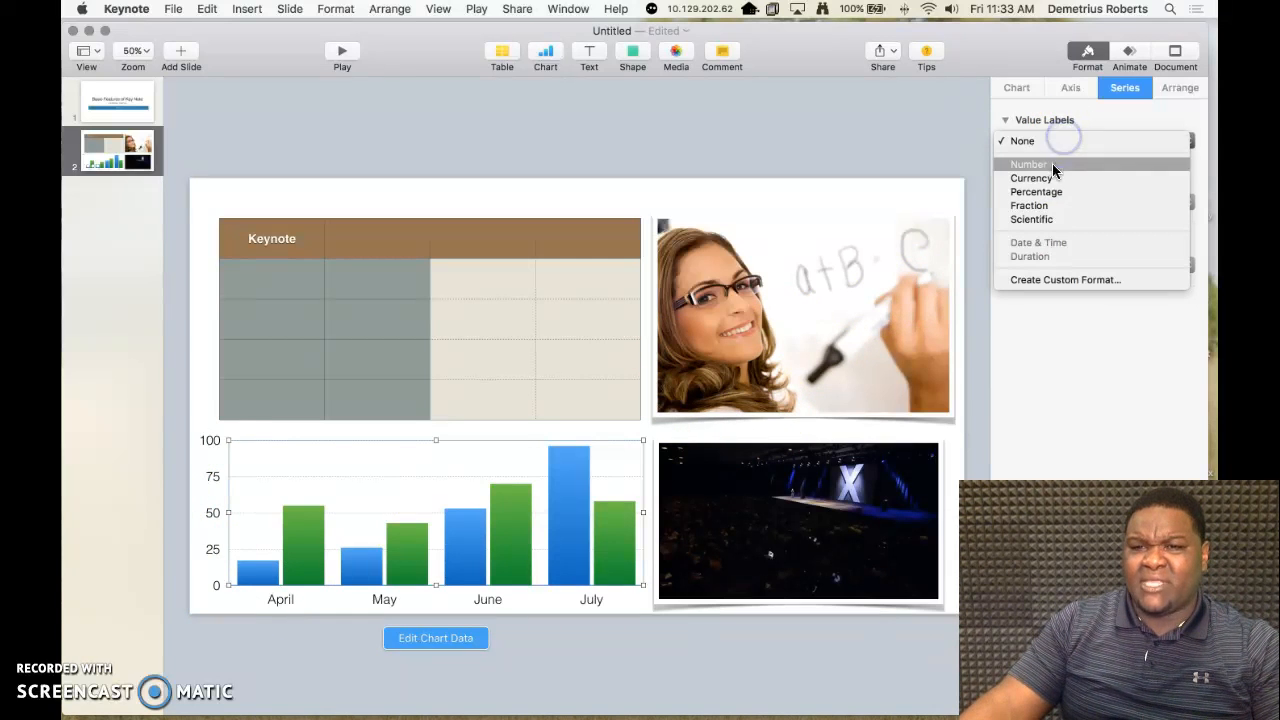
left_click(1034, 328)
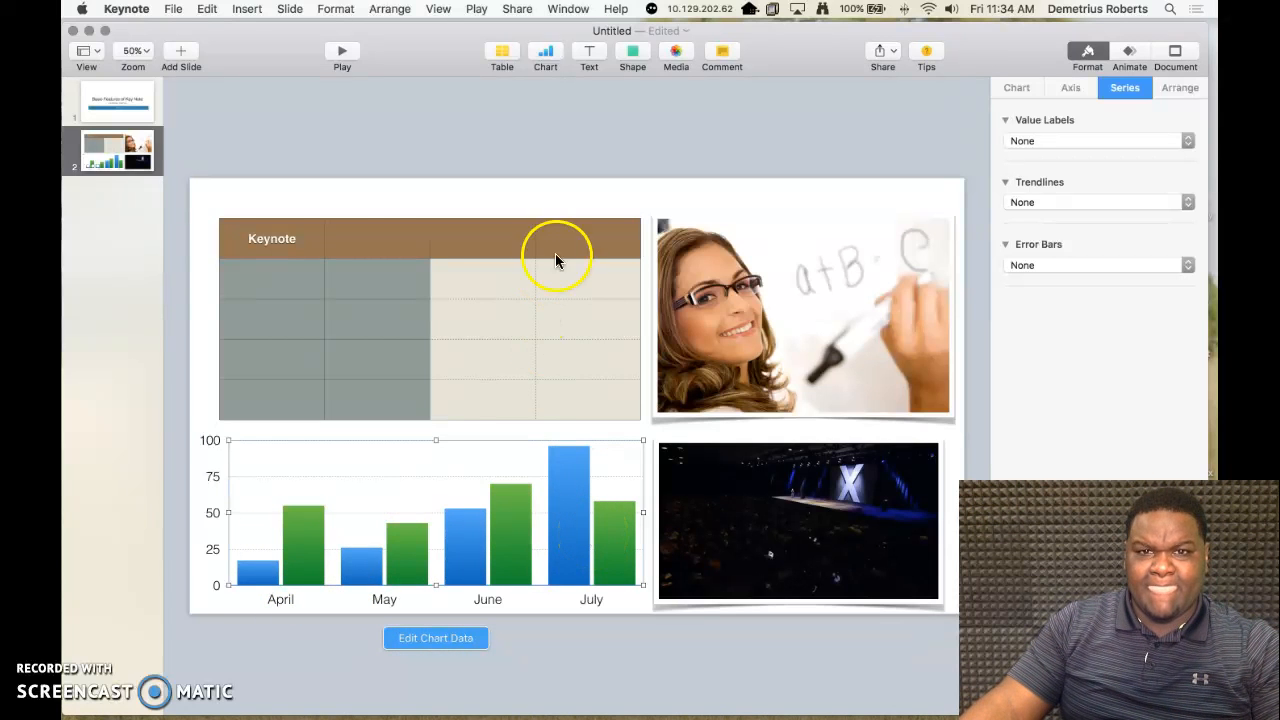
Step: Examine the whiteboard photo's style, image adjustment and build-in animation settings, briefly trying its reflection
left_click(759, 352)
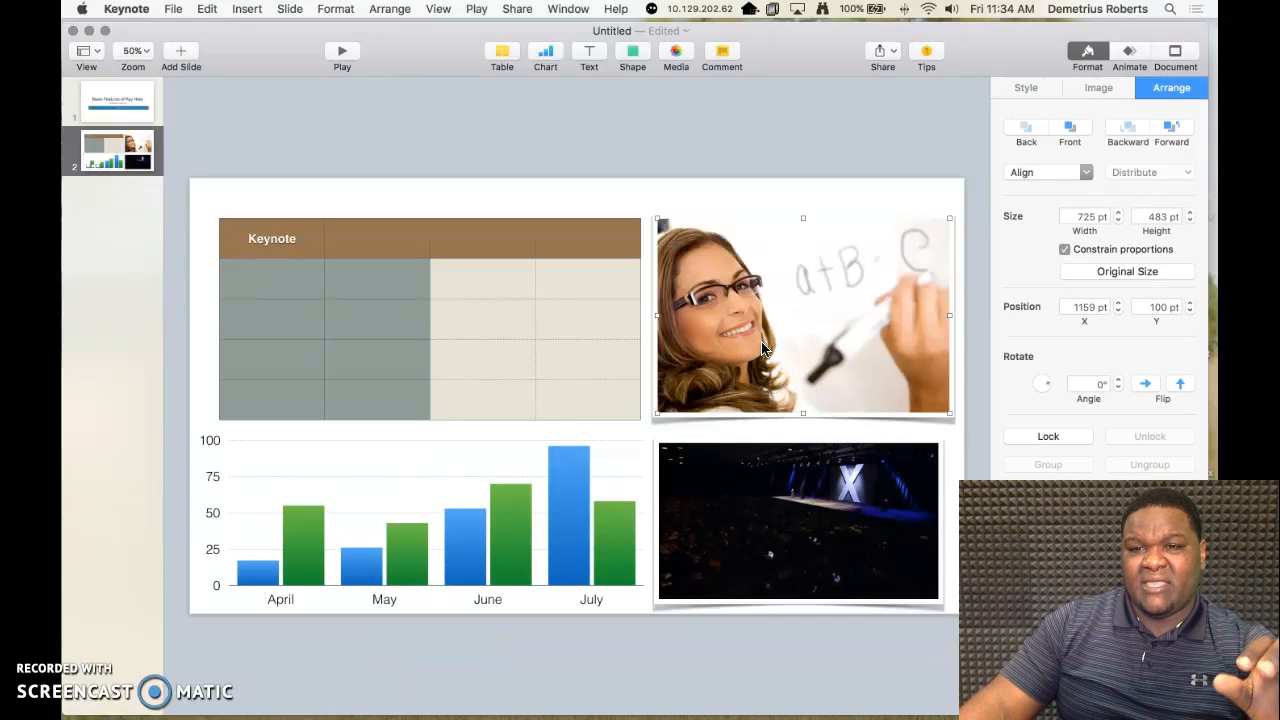
left_click(1100, 57)
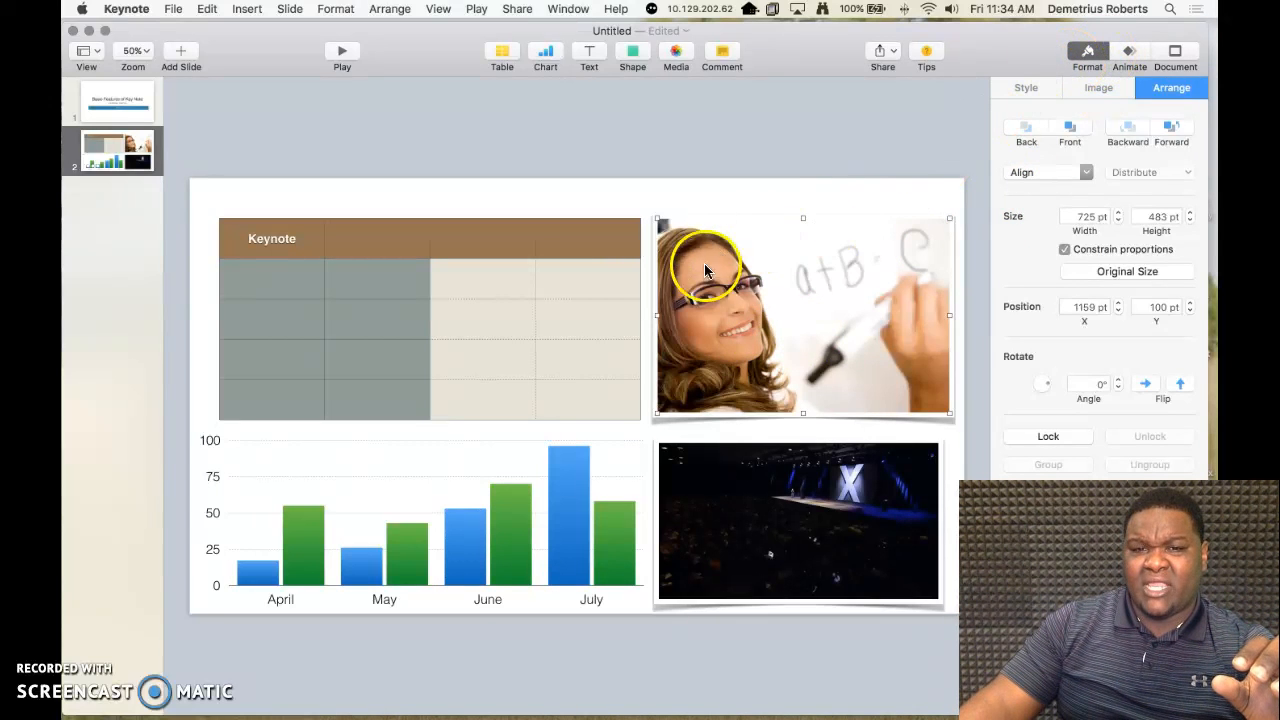
left_click(1085, 56)
left_click(1083, 57)
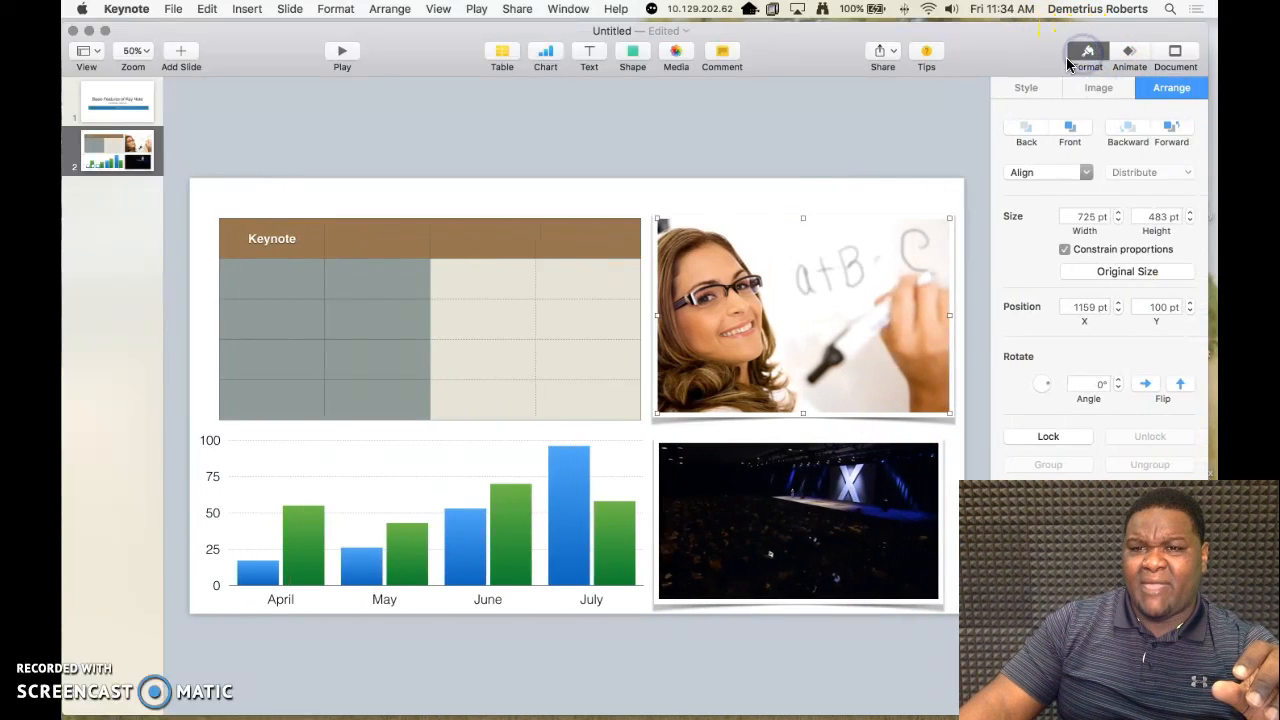
left_click(1026, 89)
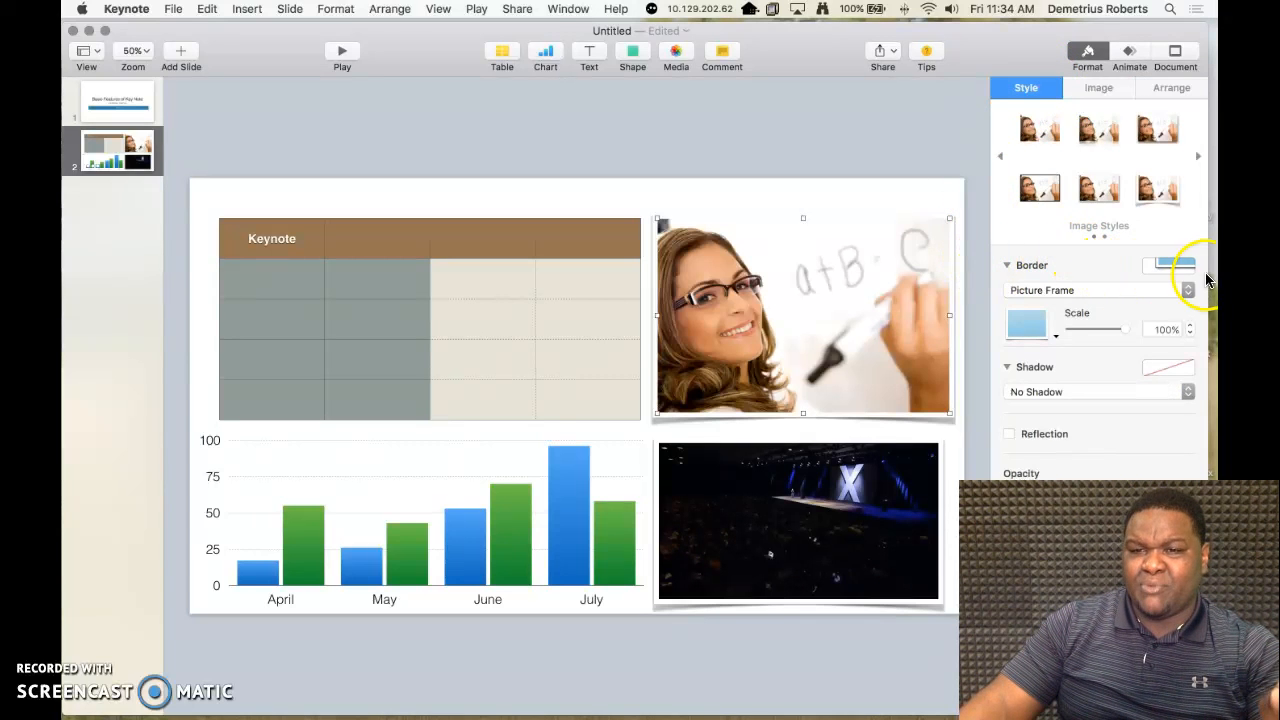
left_click(1009, 435)
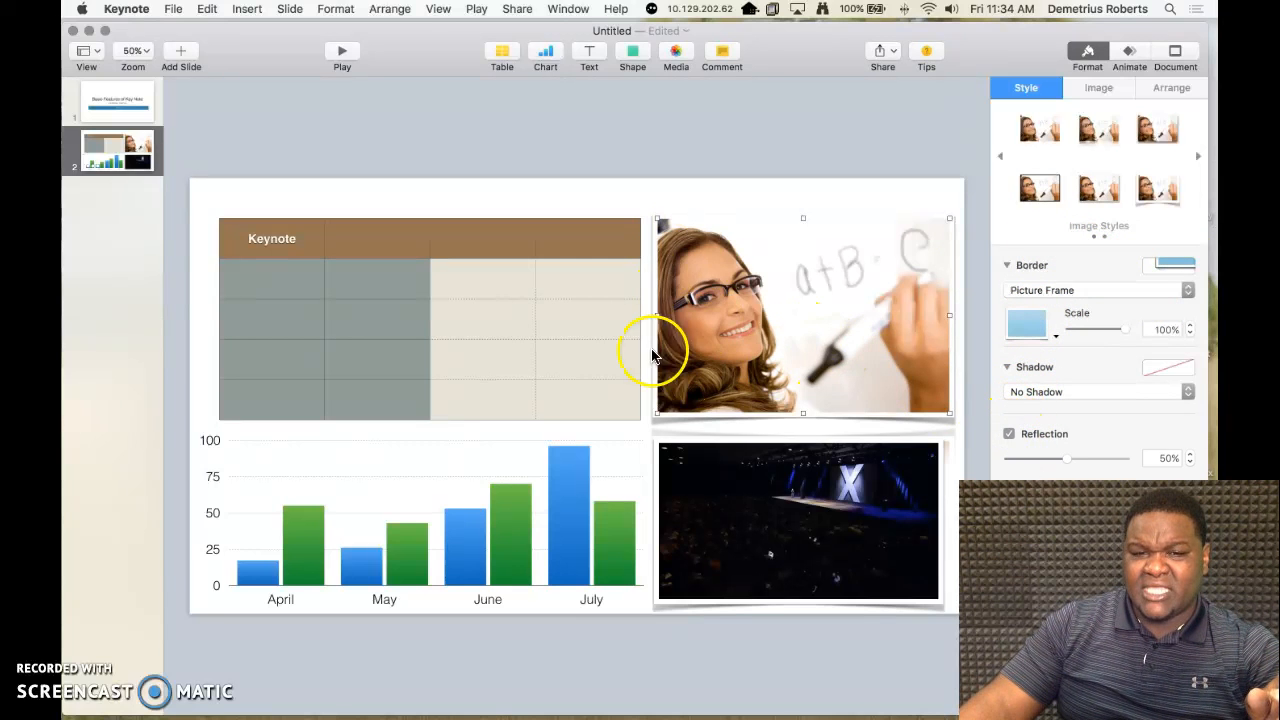
left_click(1009, 434)
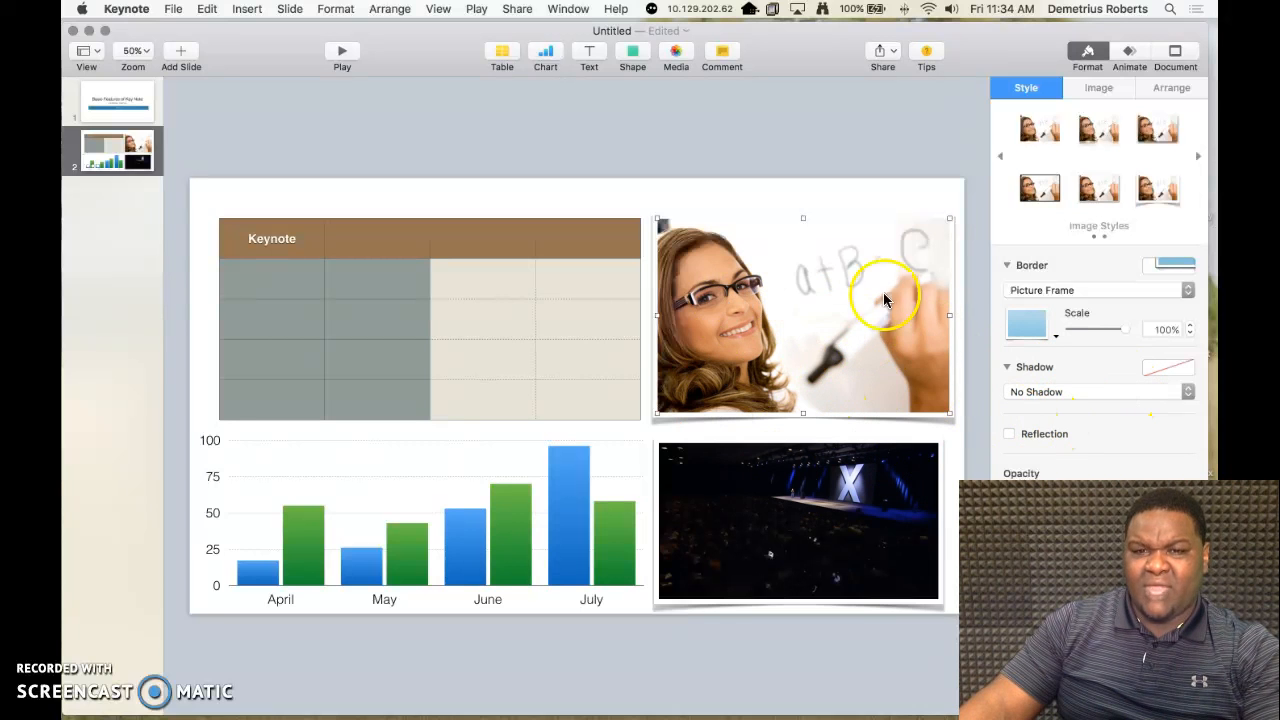
left_click(1093, 92)
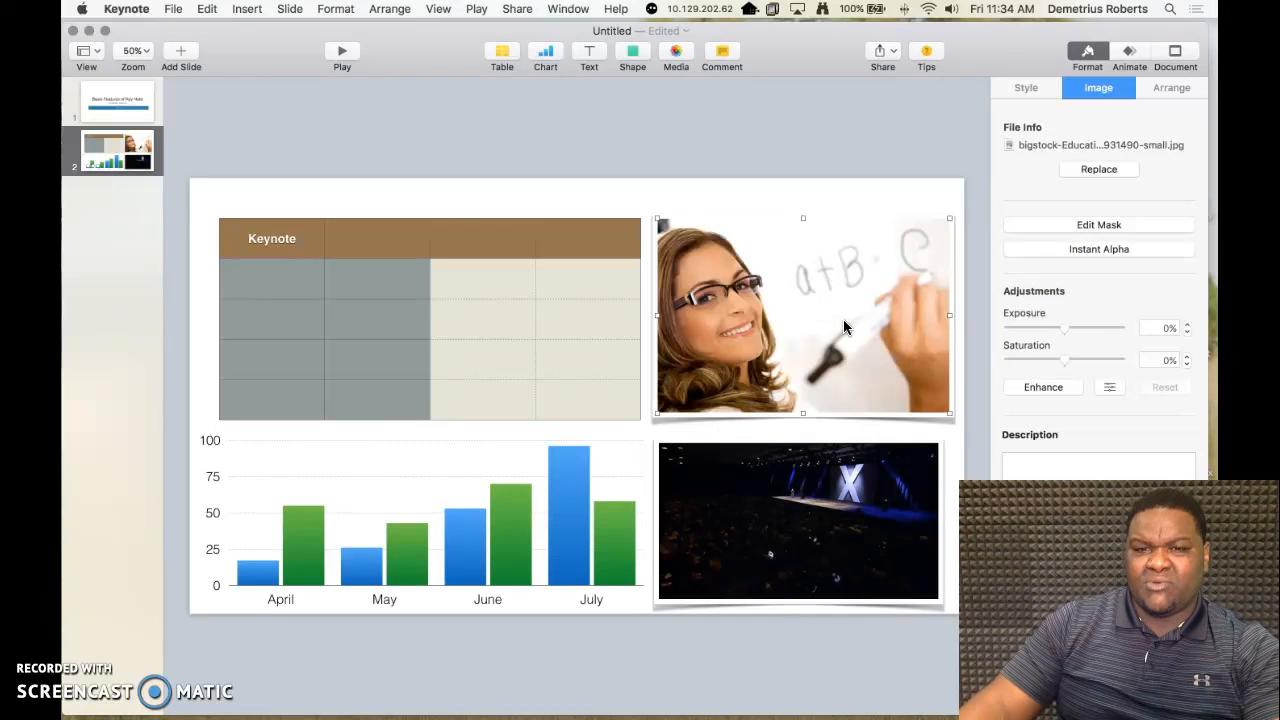
left_click(1129, 52)
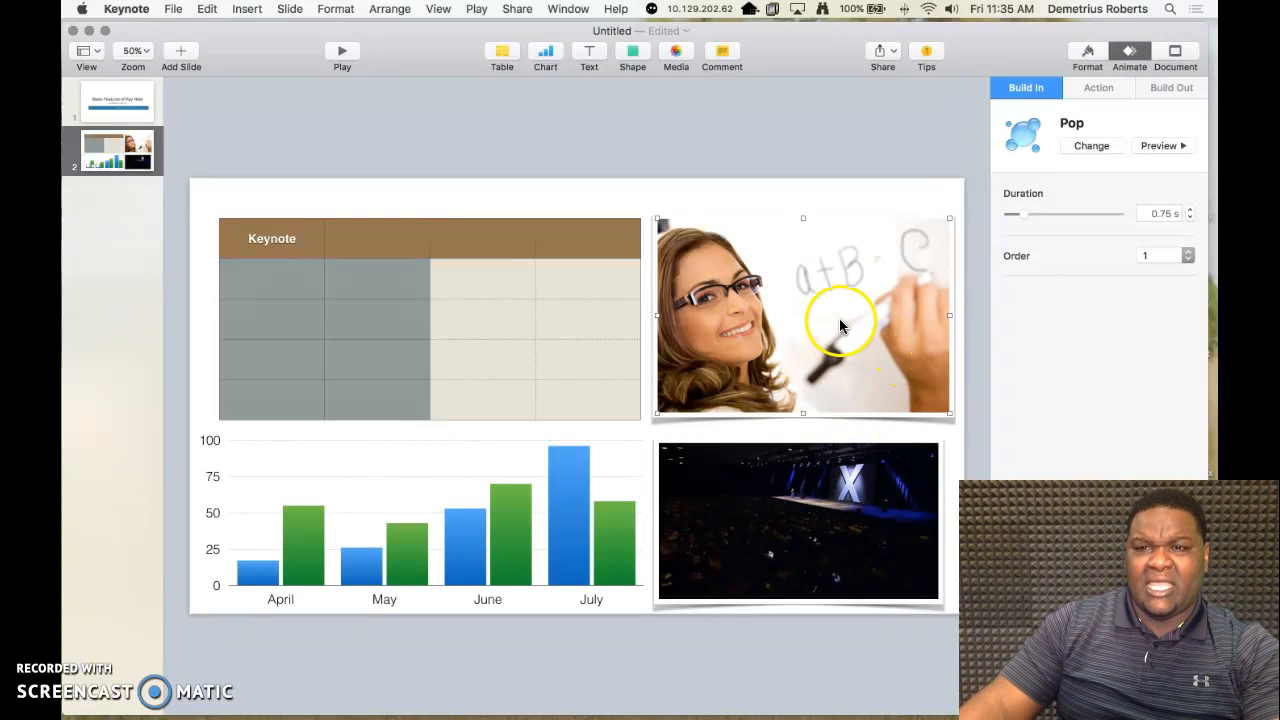
Step: Set the movie's poster frame to about 00:09:07.881
left_click(766, 529)
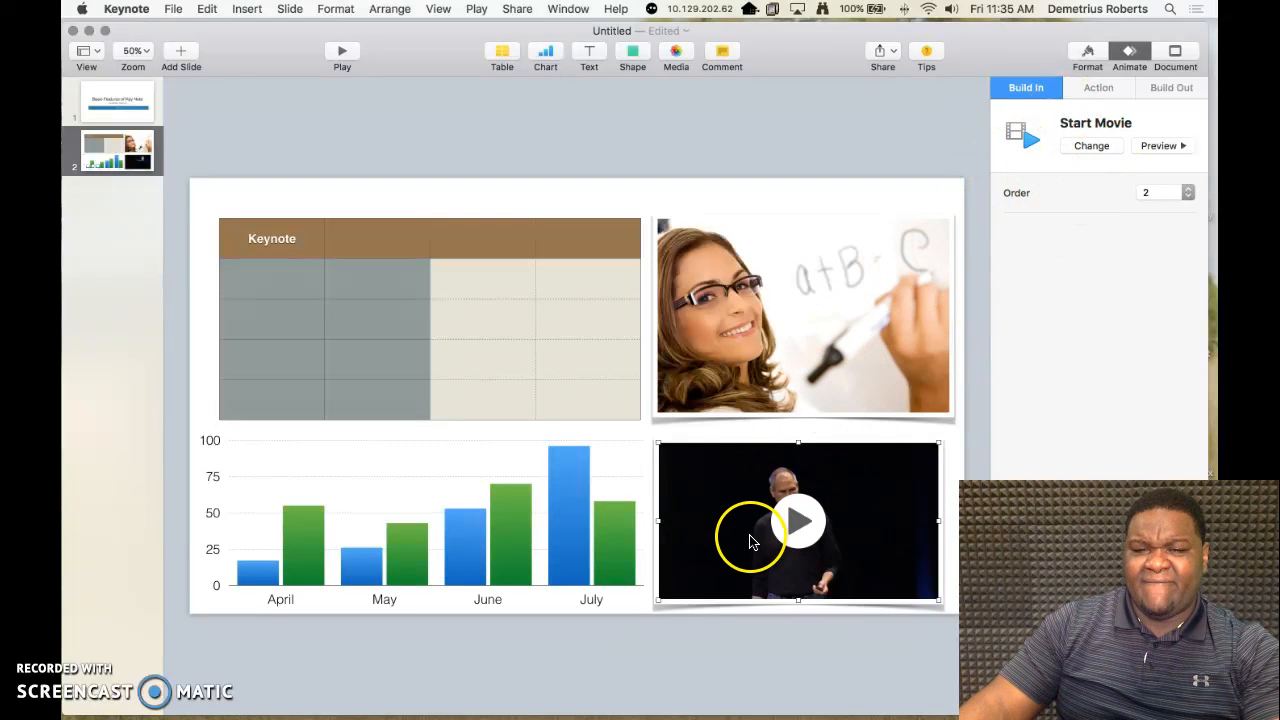
left_click(1088, 52)
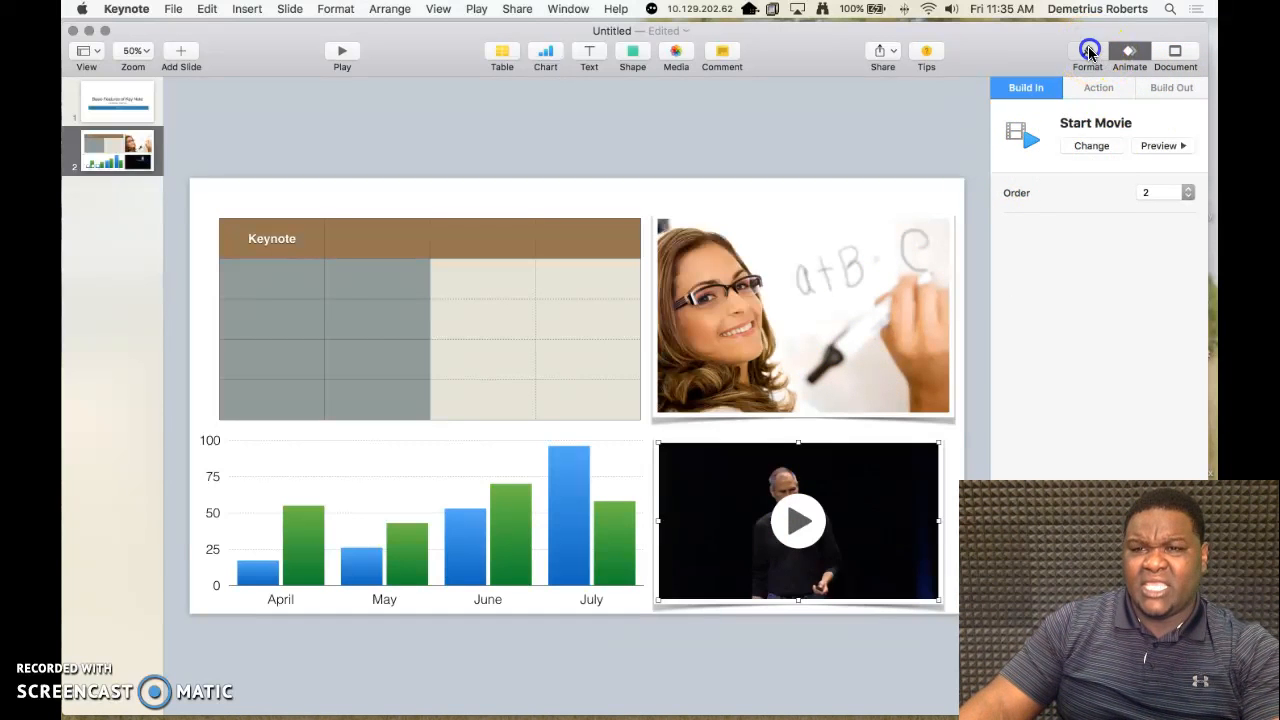
left_click(1081, 57)
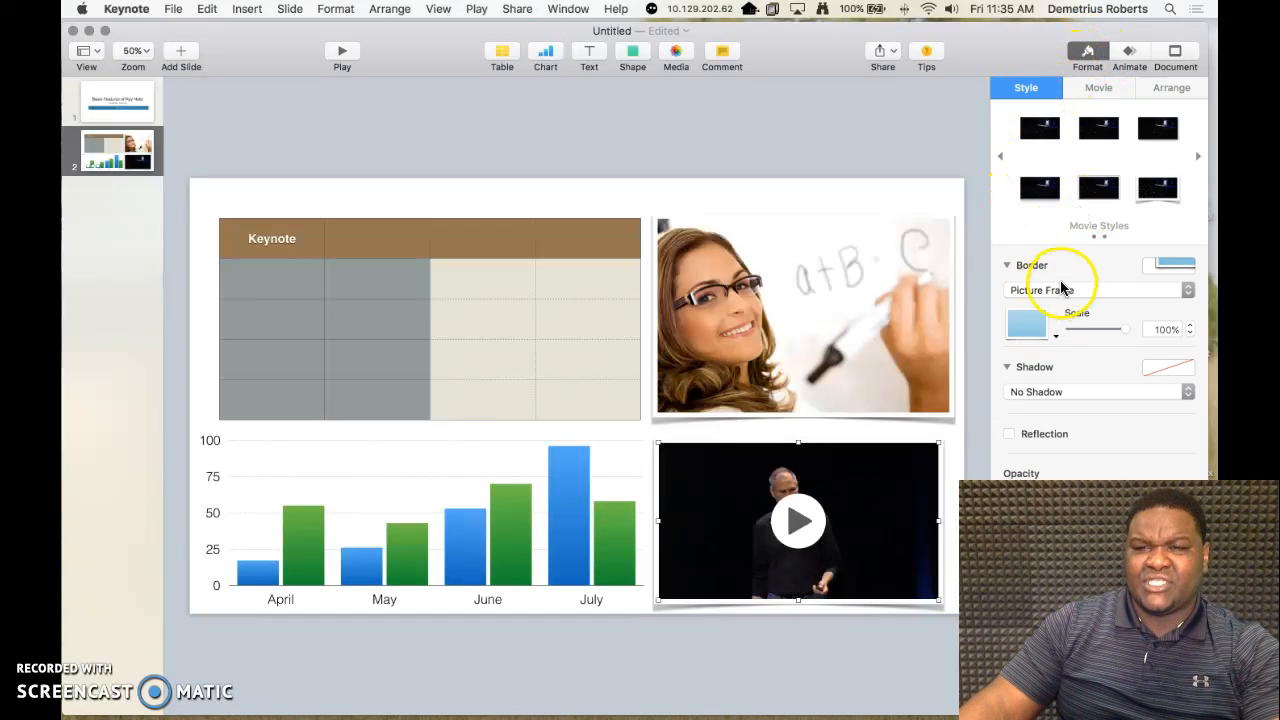
left_click(1099, 90)
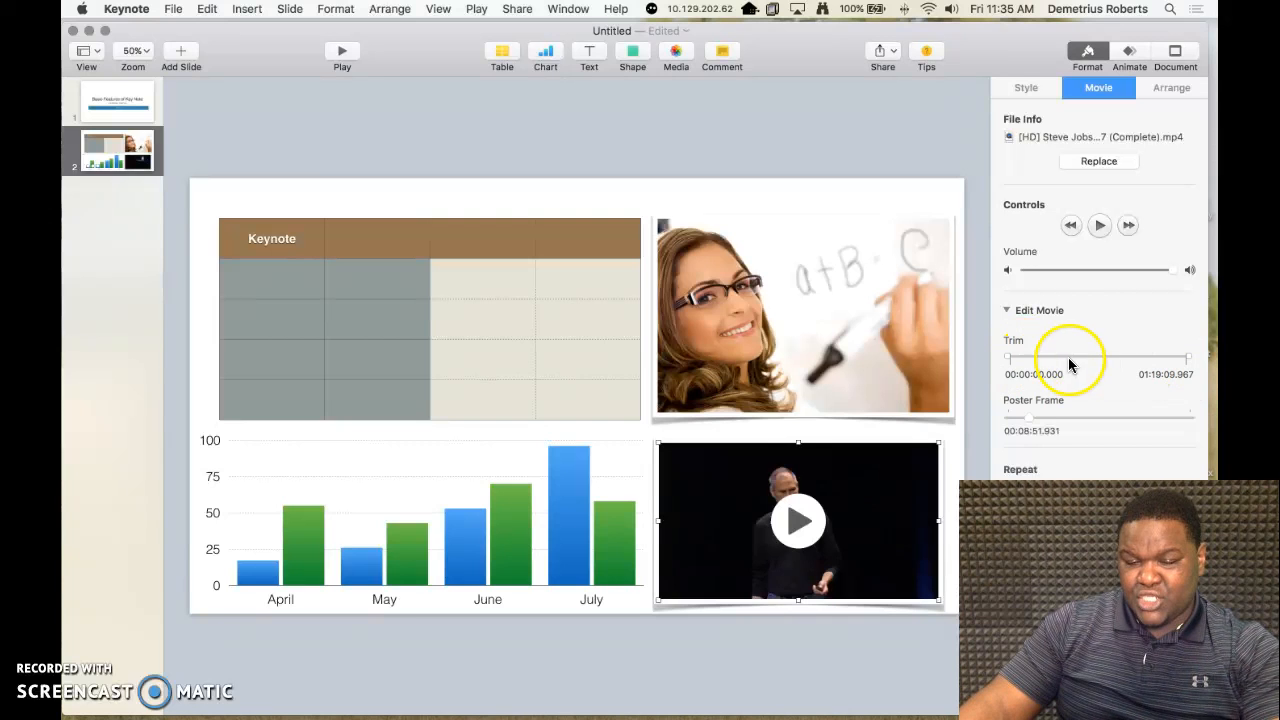
left_click(1029, 415)
left_click_drag(1030, 421, 1031, 421)
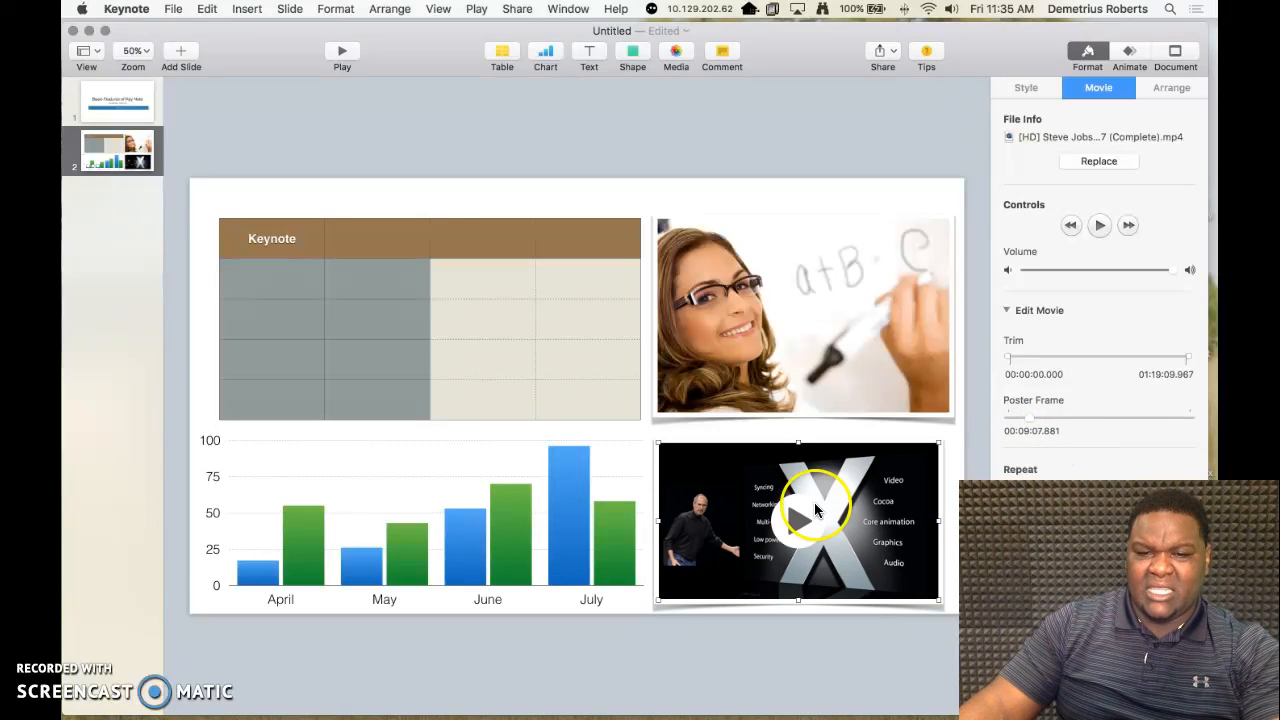